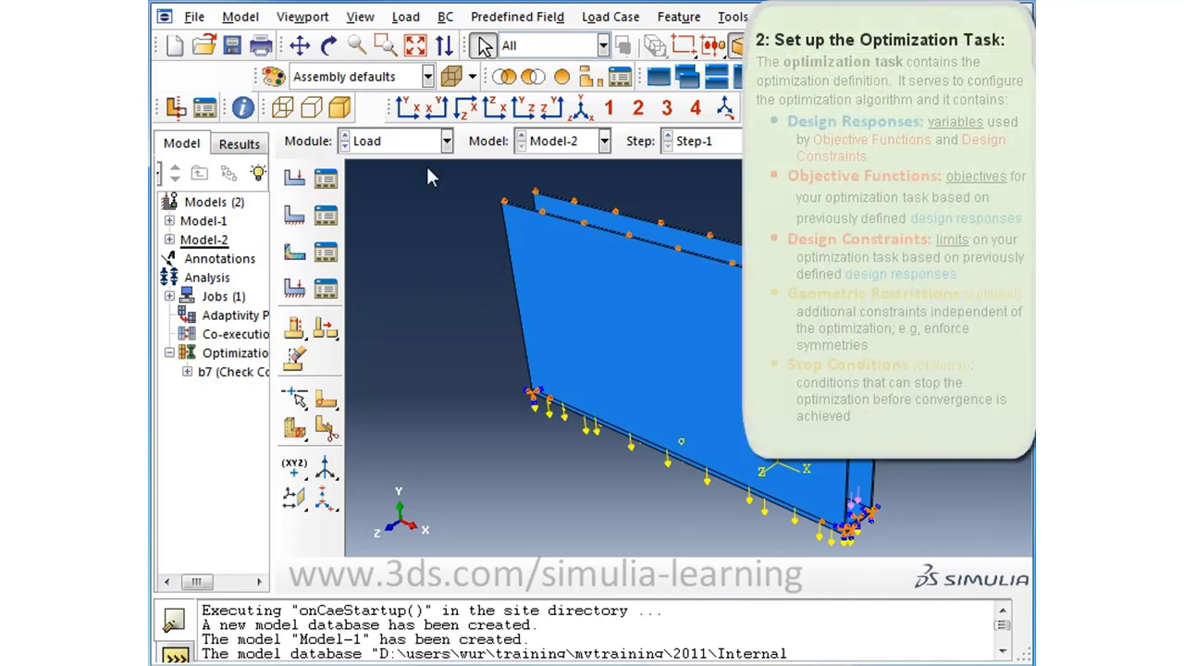
# - In the Optimization module, create topology task Task-3 over the whole model with default density and convergence settings
pyautogui.click(425, 141)
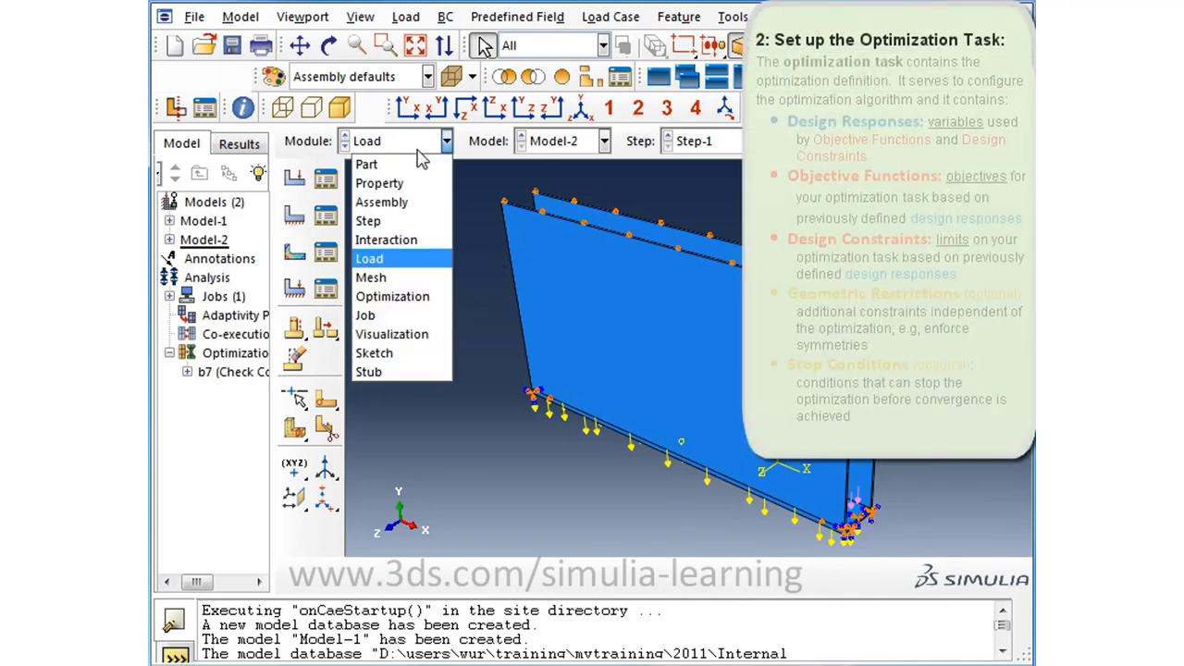
pyautogui.click(396, 297)
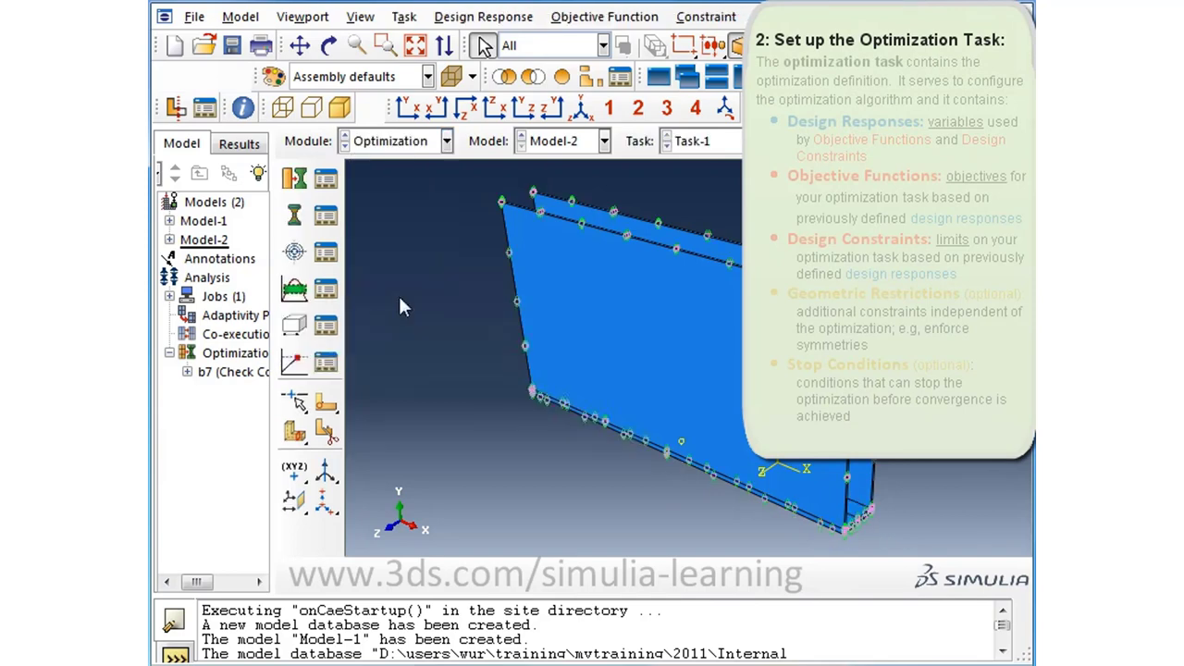
pyautogui.click(297, 178)
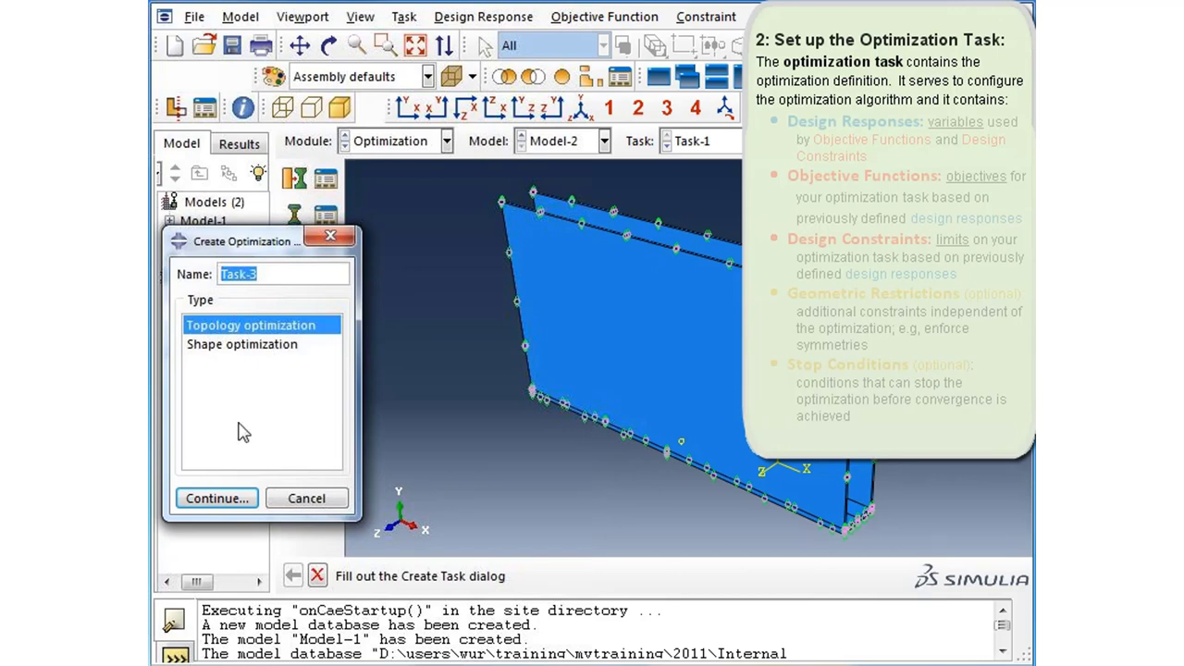
pyautogui.click(236, 502)
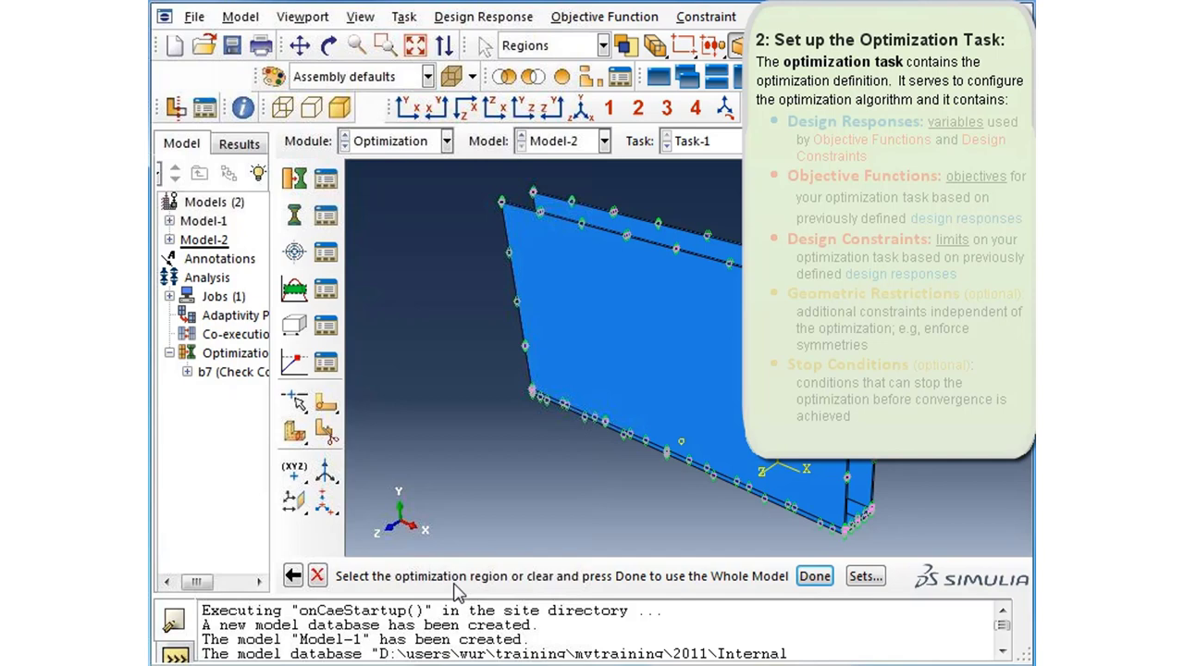
pyautogui.click(816, 577)
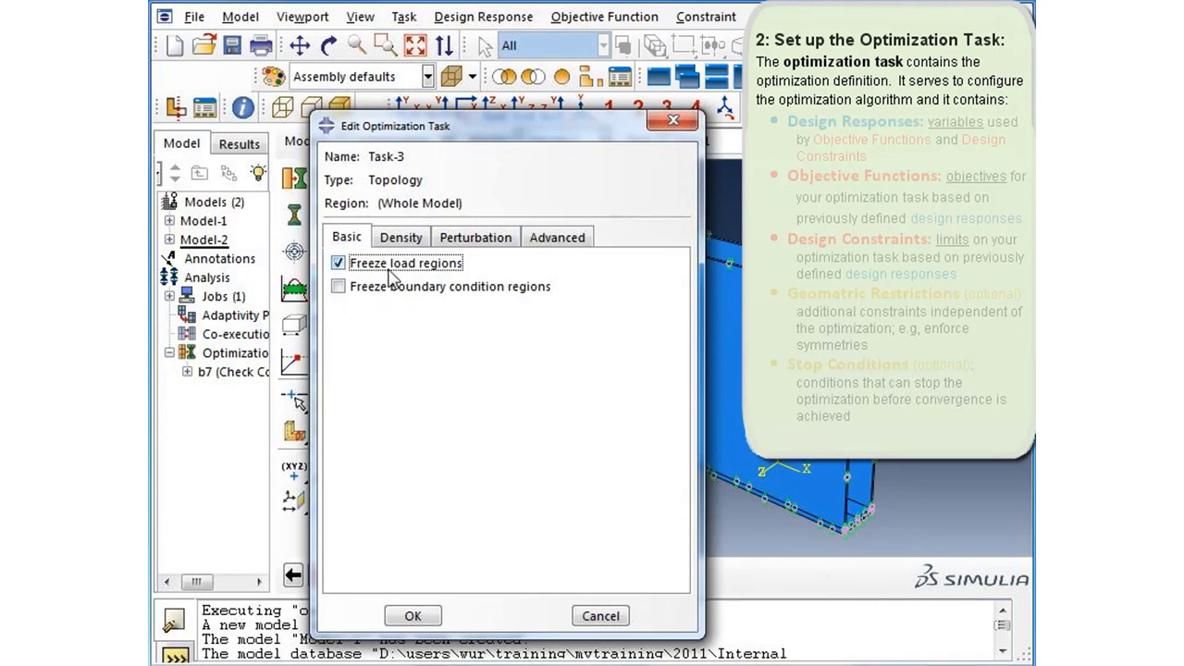
pyautogui.click(392, 238)
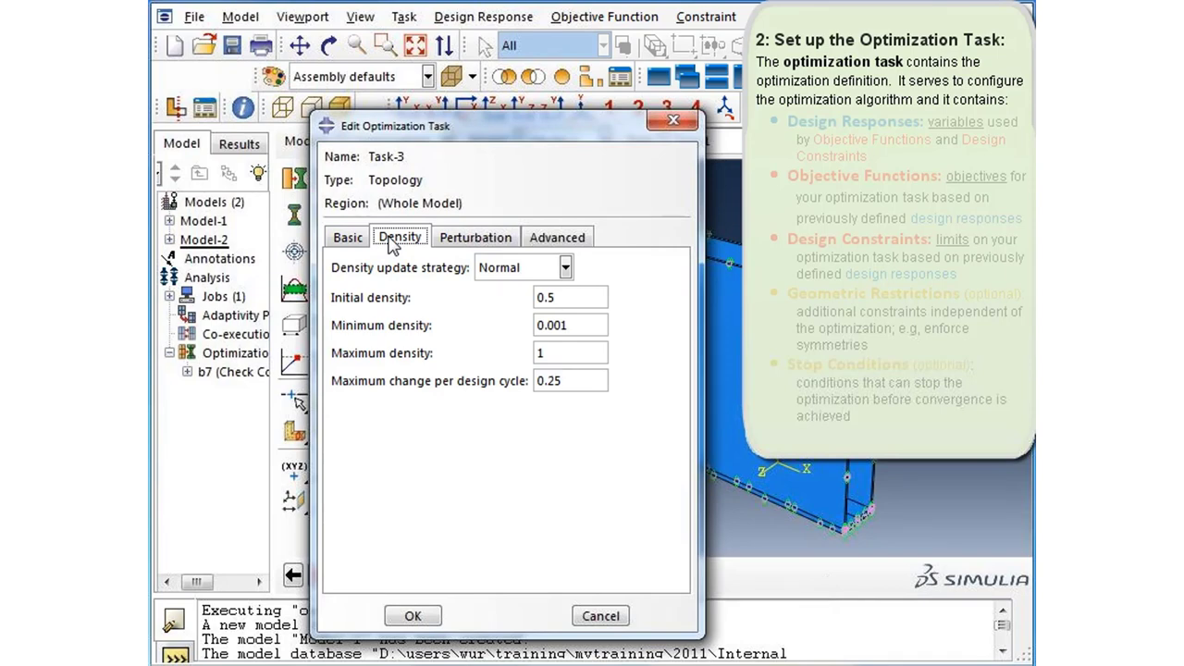
pyautogui.click(554, 241)
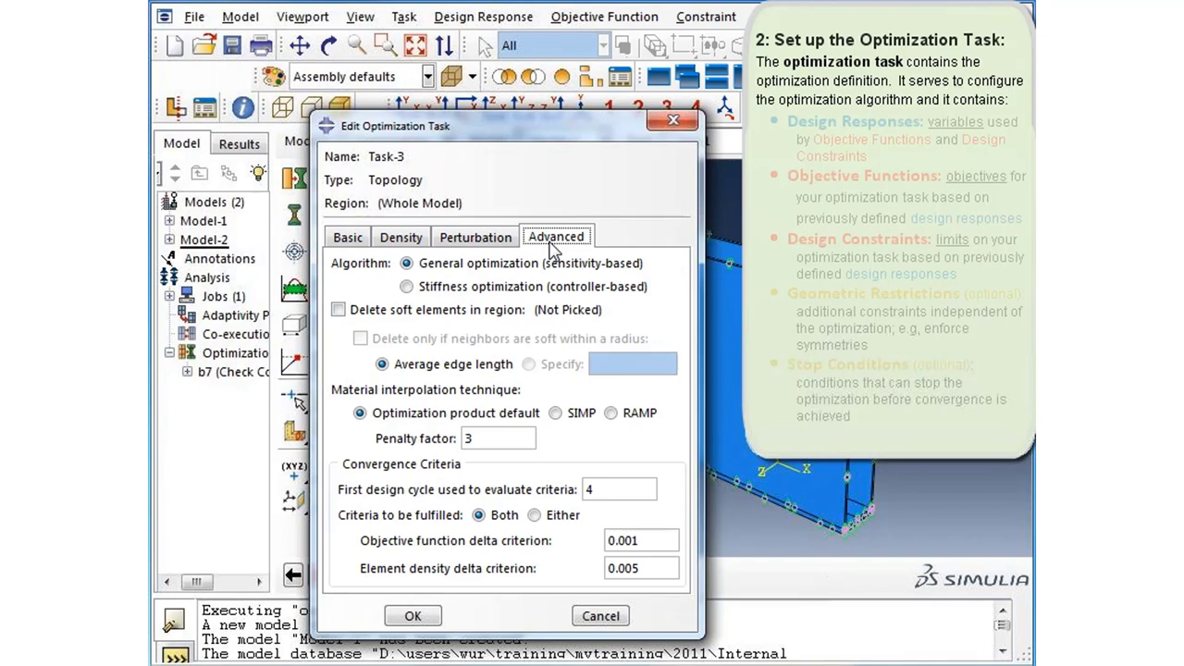
pyautogui.click(416, 615)
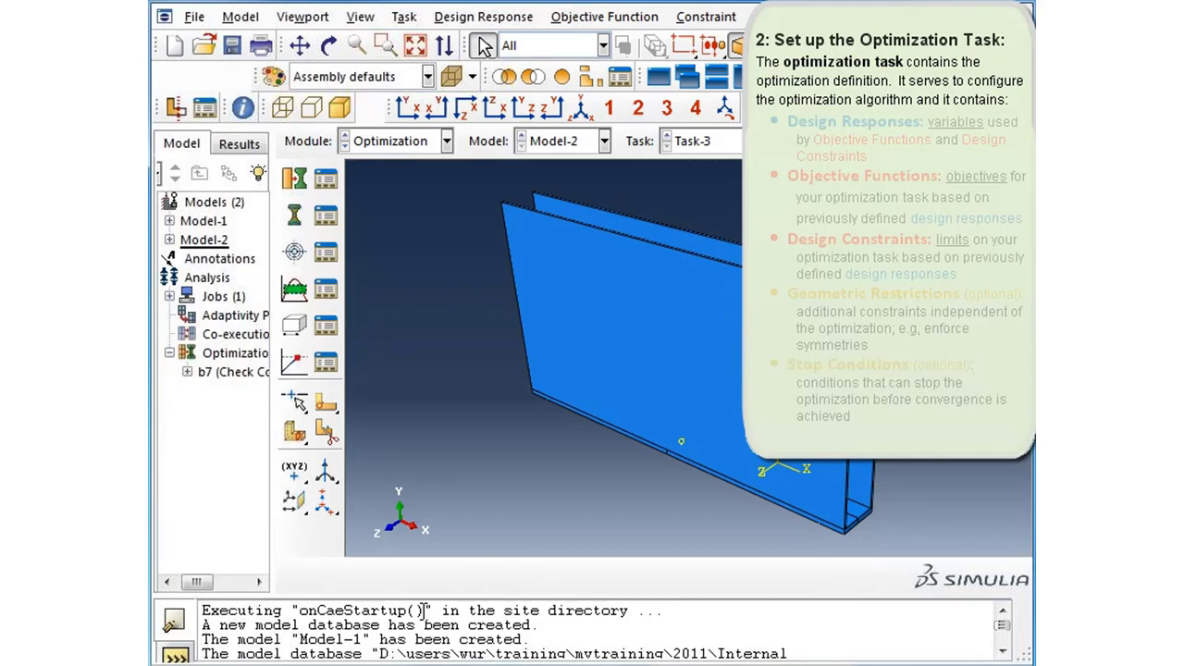
pyautogui.click(326, 180)
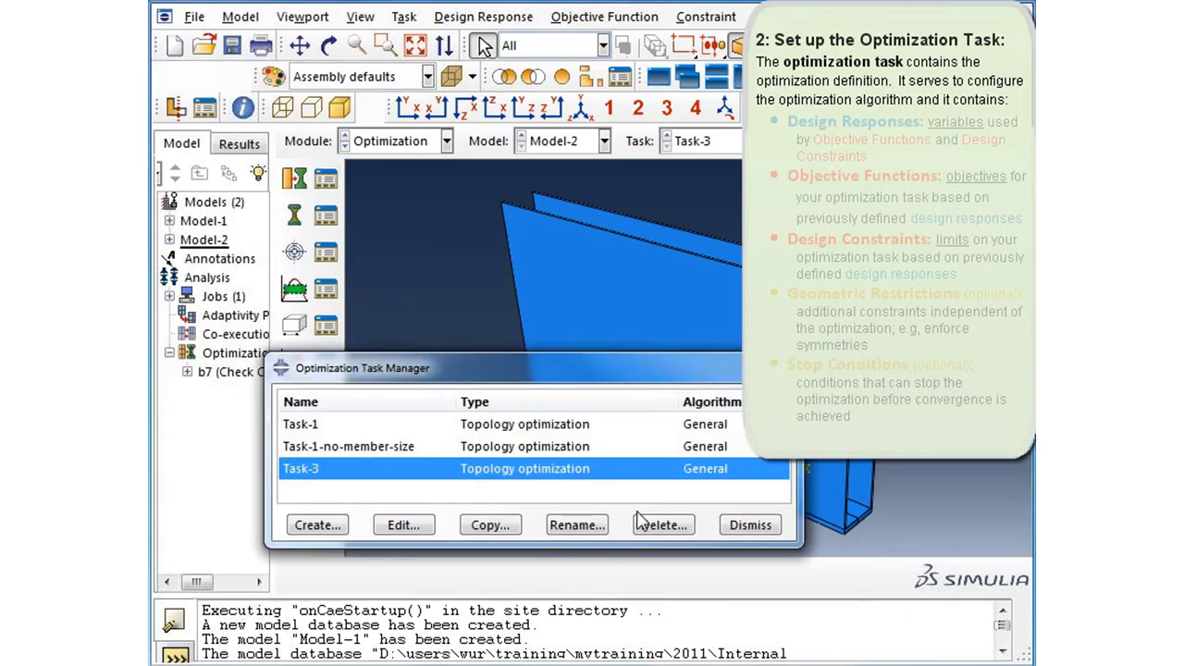
pyautogui.click(746, 530)
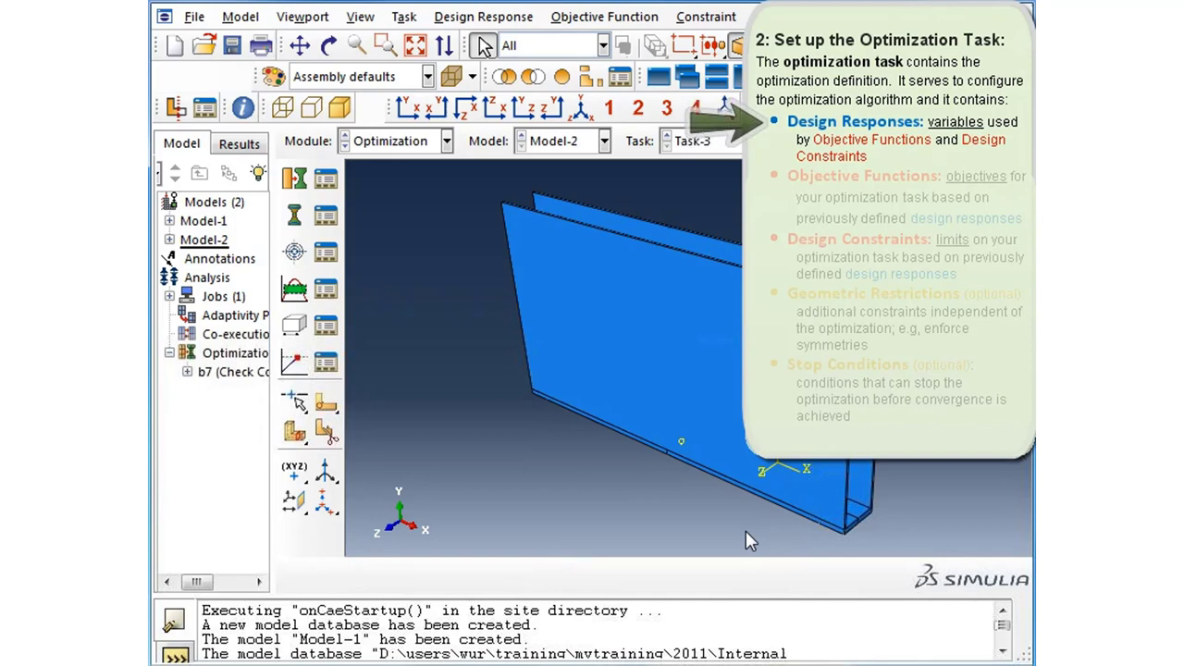
# - Create single-term D-Response-1 summing strain energy over the whole model
pyautogui.click(294, 218)
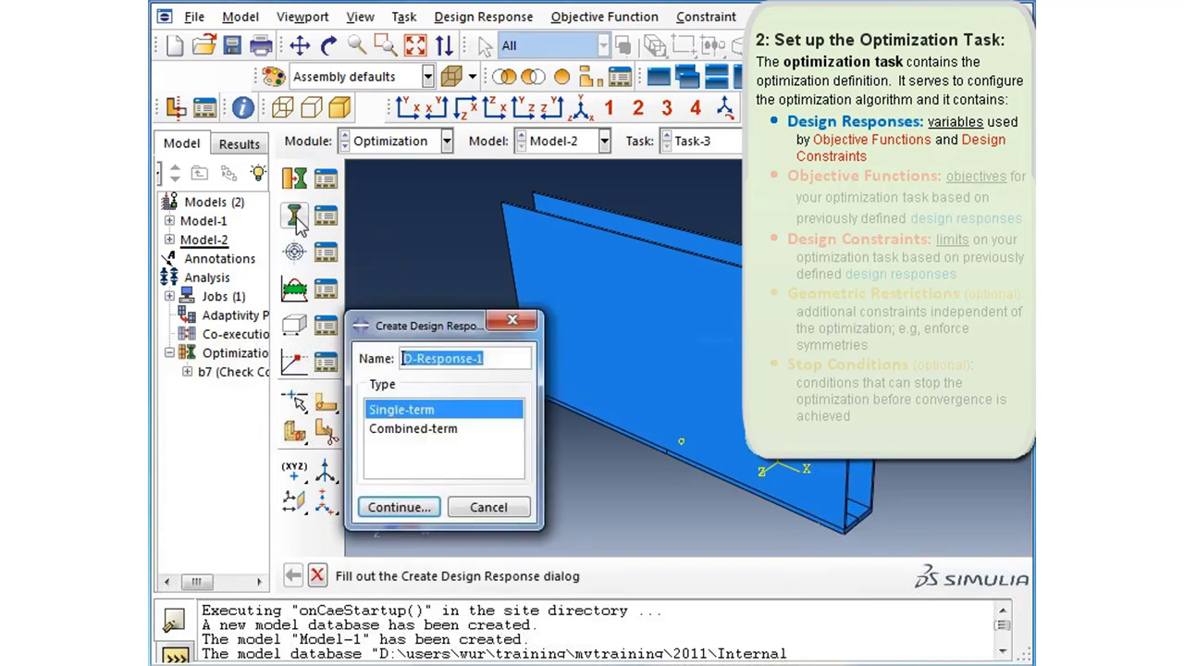
pyautogui.click(380, 412)
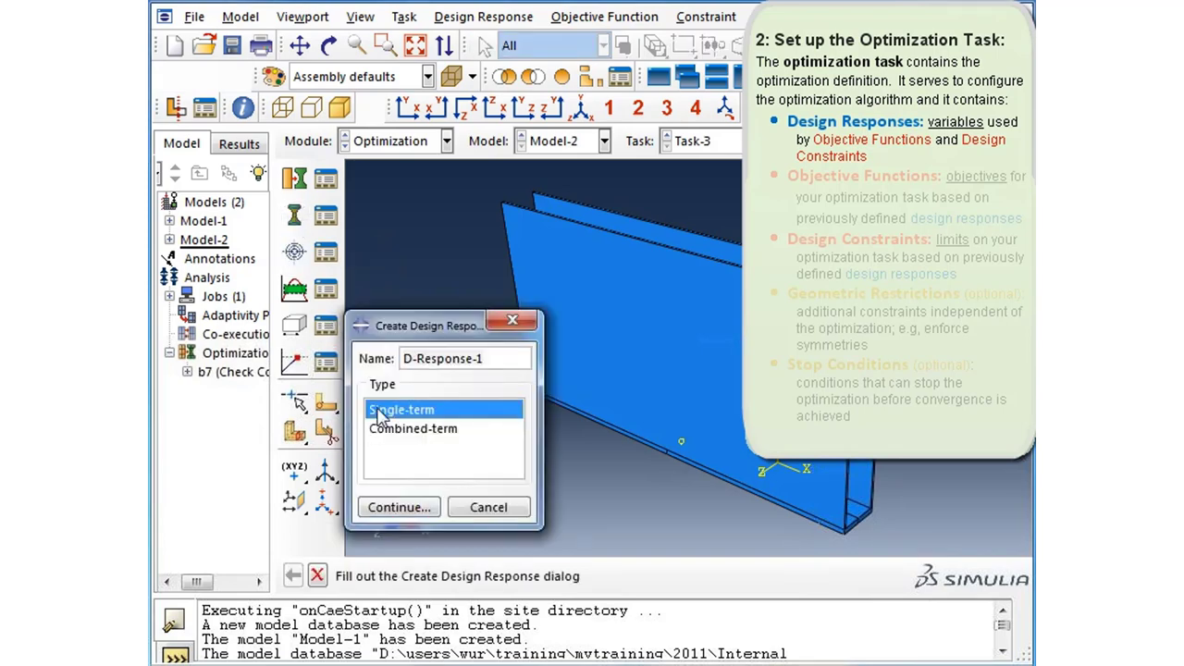
pyautogui.click(399, 508)
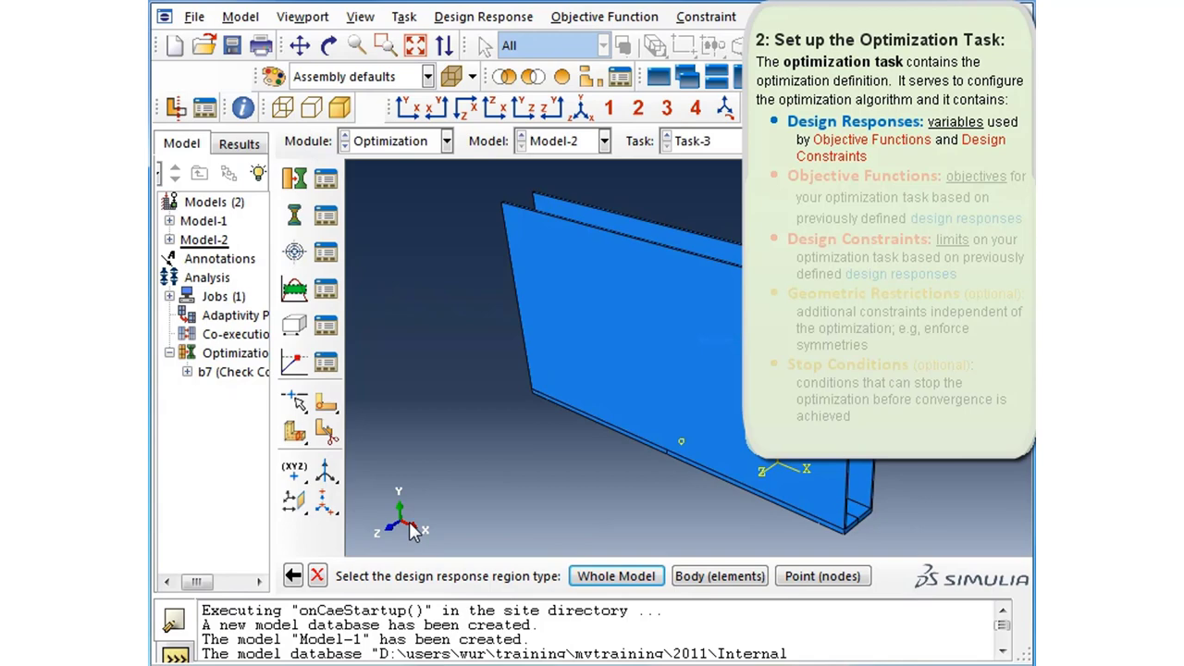
pyautogui.click(613, 584)
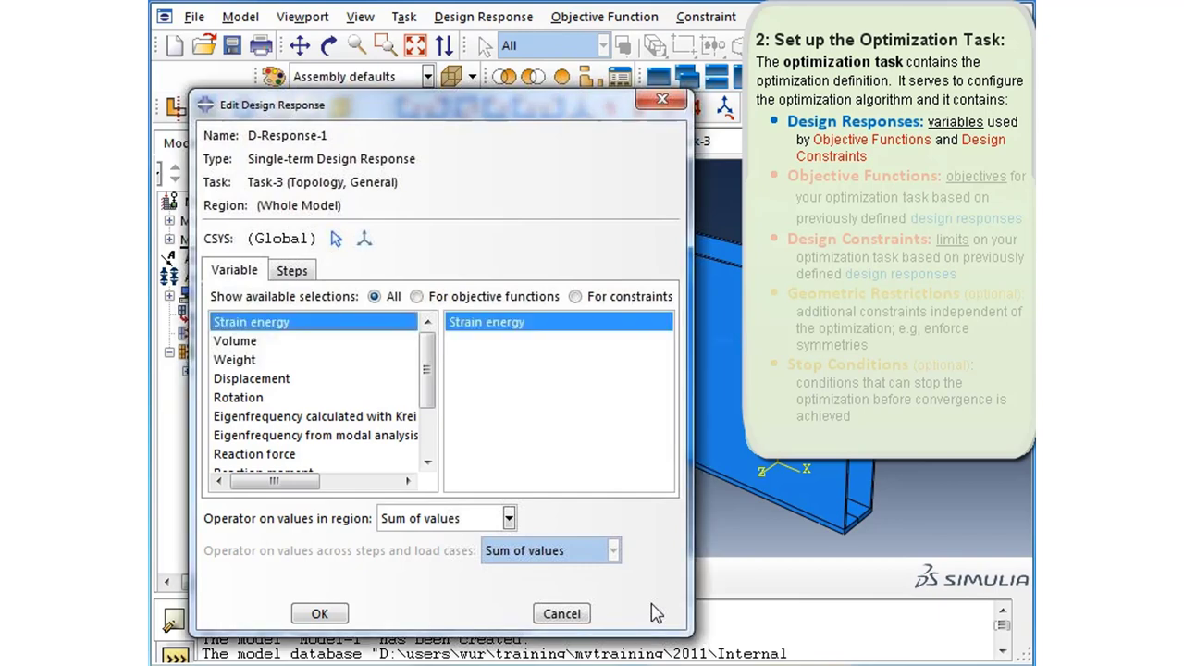
pyautogui.click(338, 615)
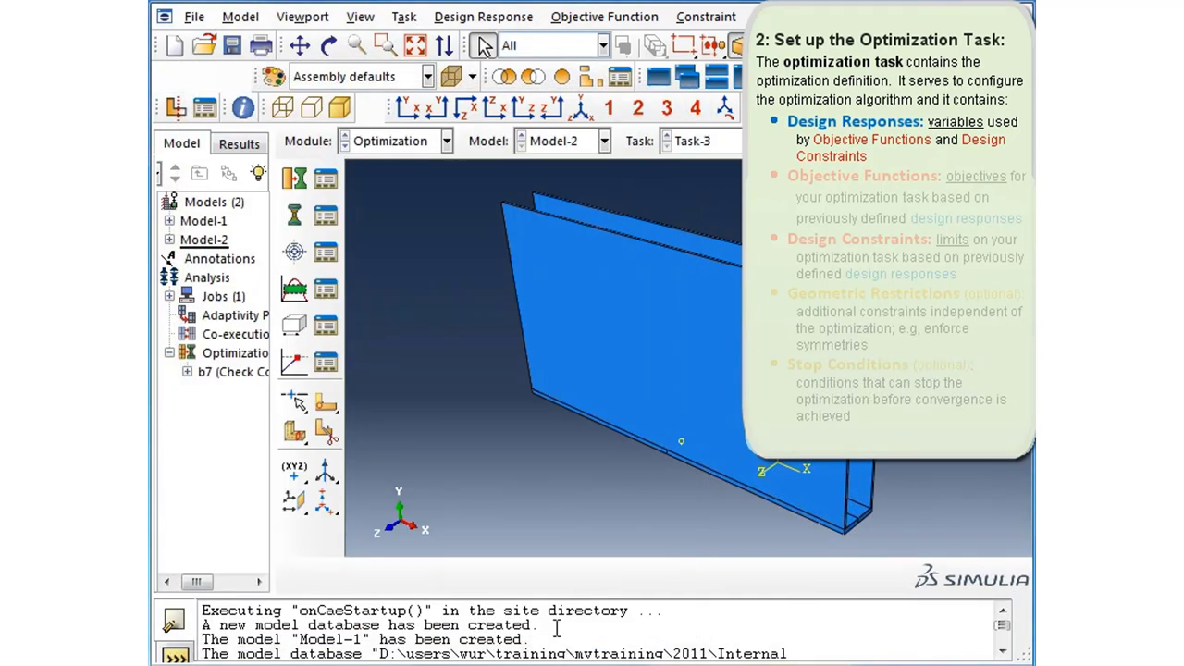
# - Create single-term D-Response-2 measuring the summed Volume of the whole model
pyautogui.click(295, 214)
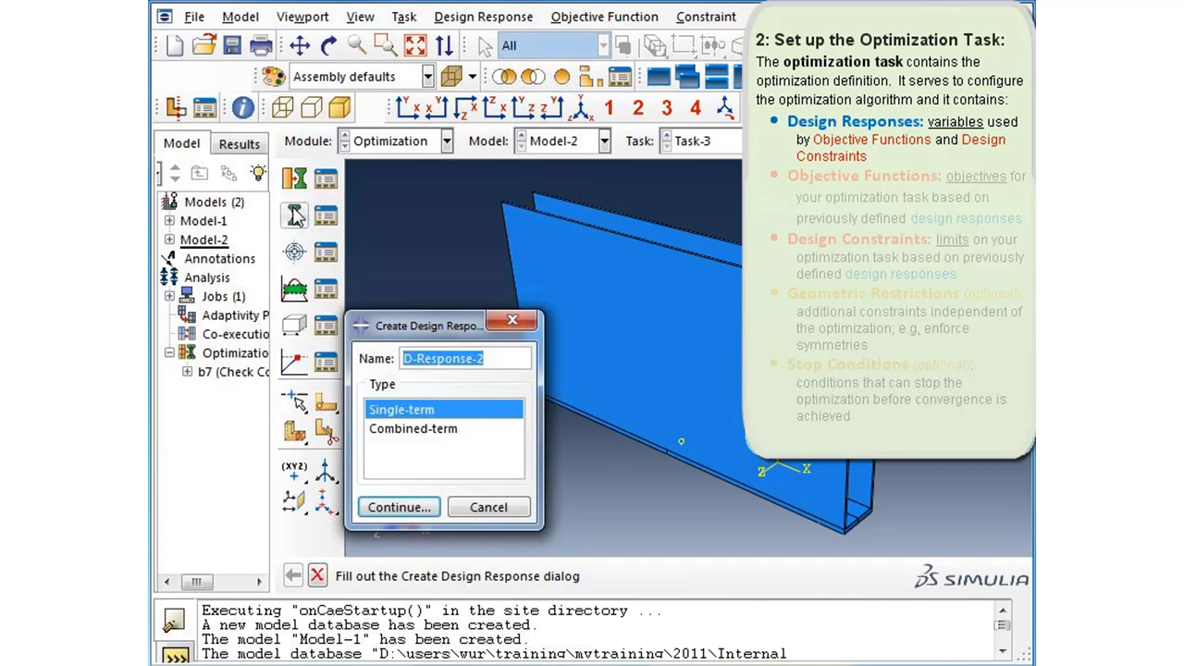
pyautogui.click(416, 361)
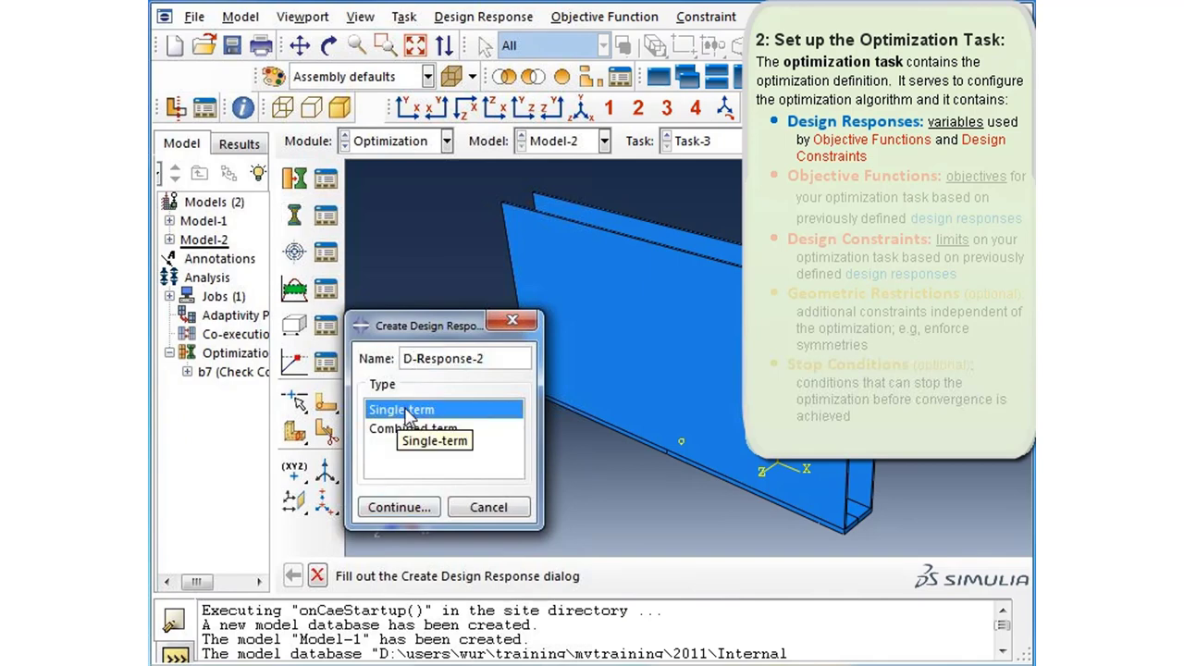
pyautogui.click(393, 510)
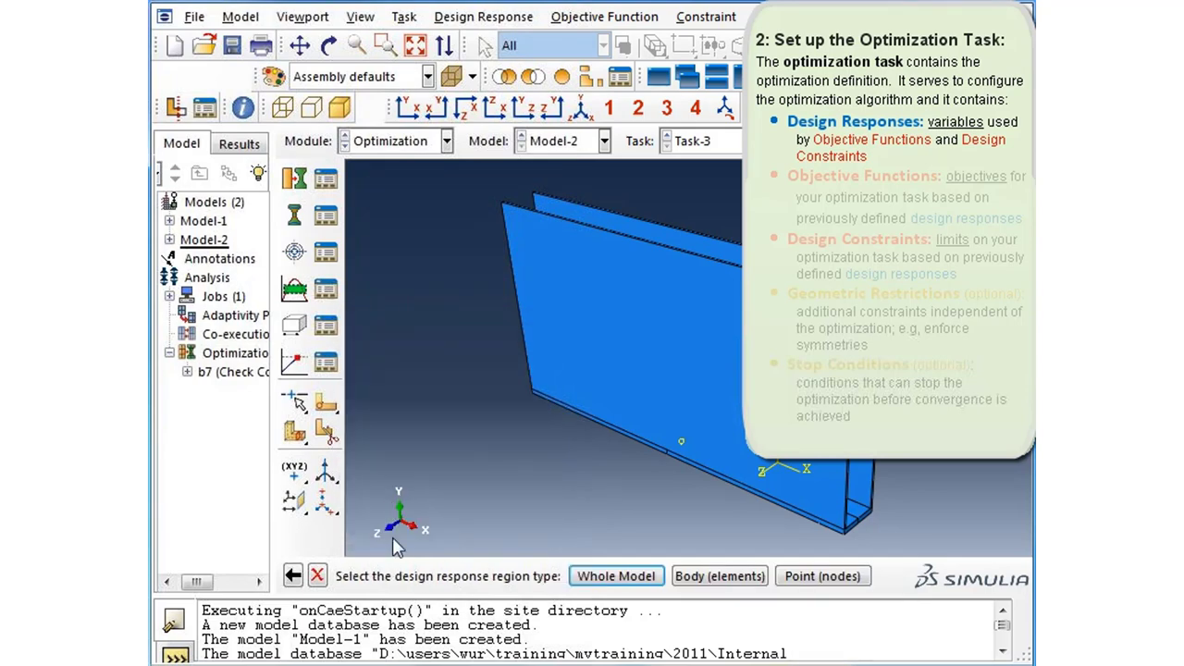
pyautogui.click(593, 577)
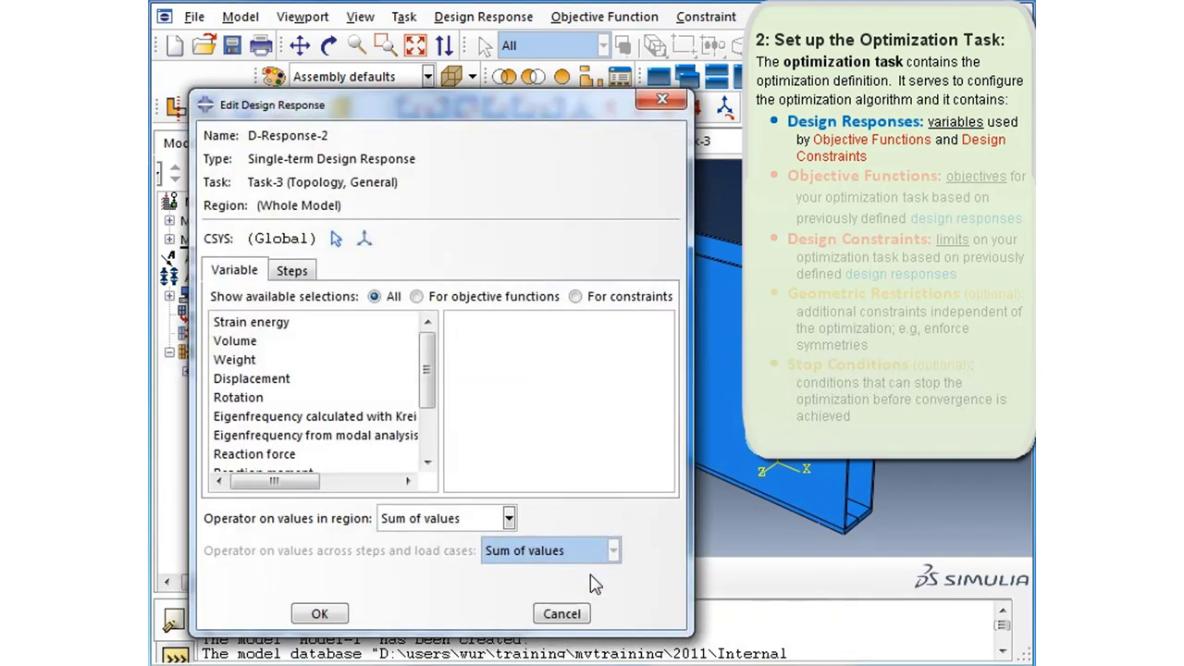
pyautogui.click(237, 341)
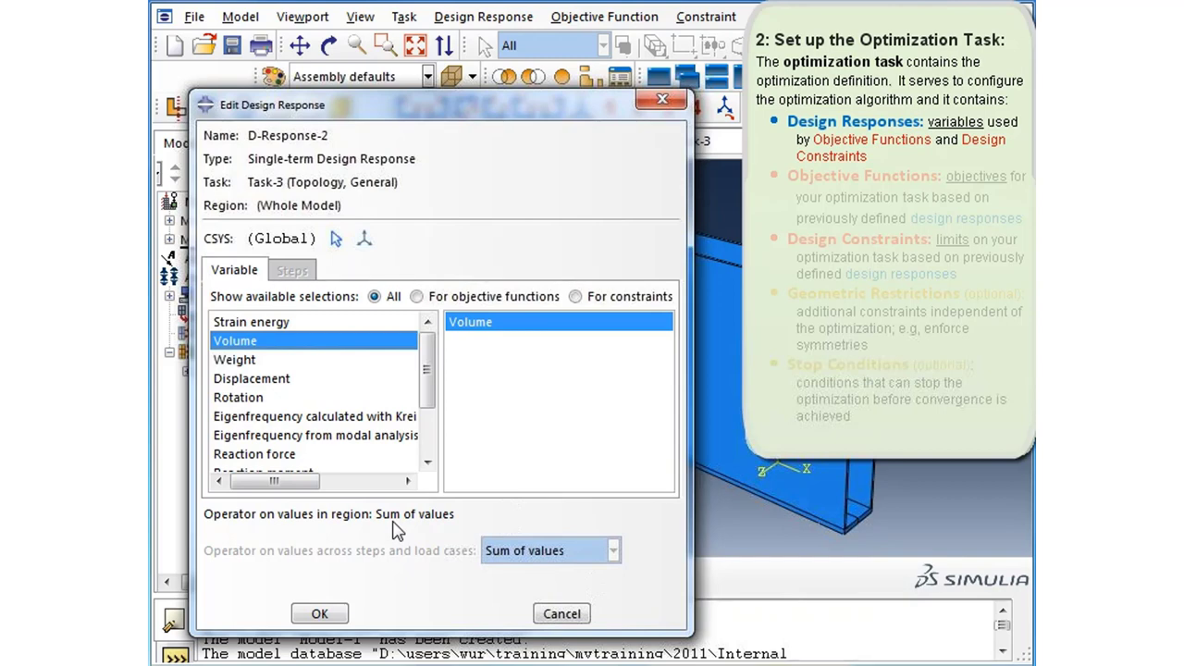
pyautogui.click(319, 613)
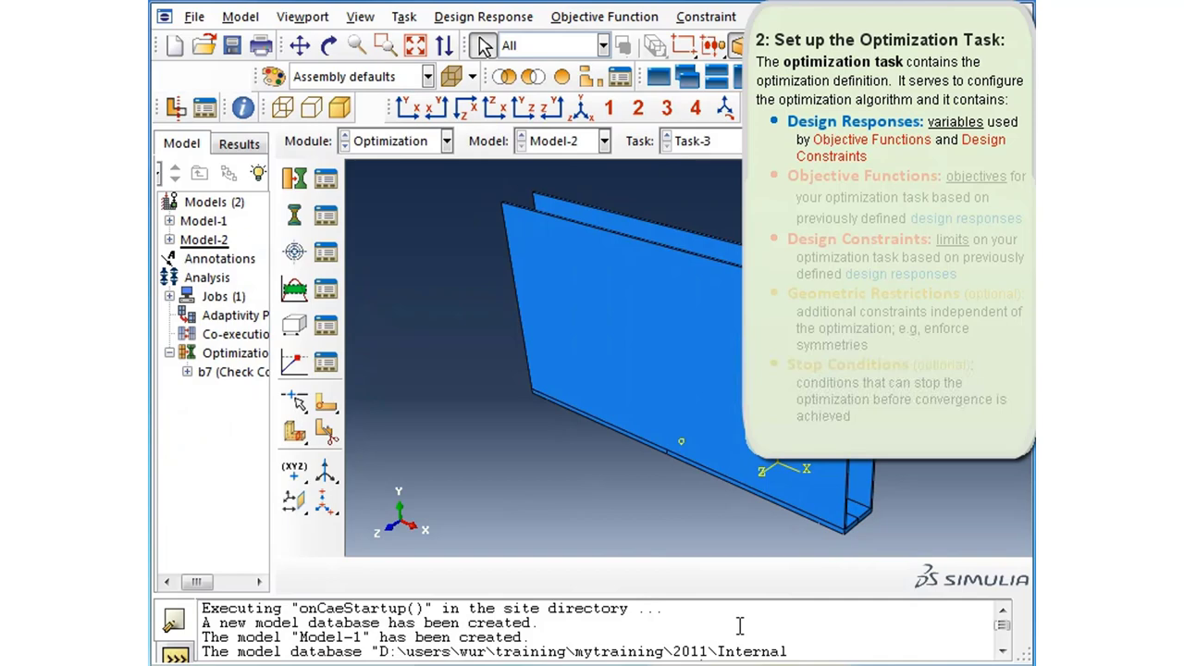
# - Review D-Response-1 and D-Response-2 in the Design Response Manager, then dismiss it
pyautogui.click(331, 227)
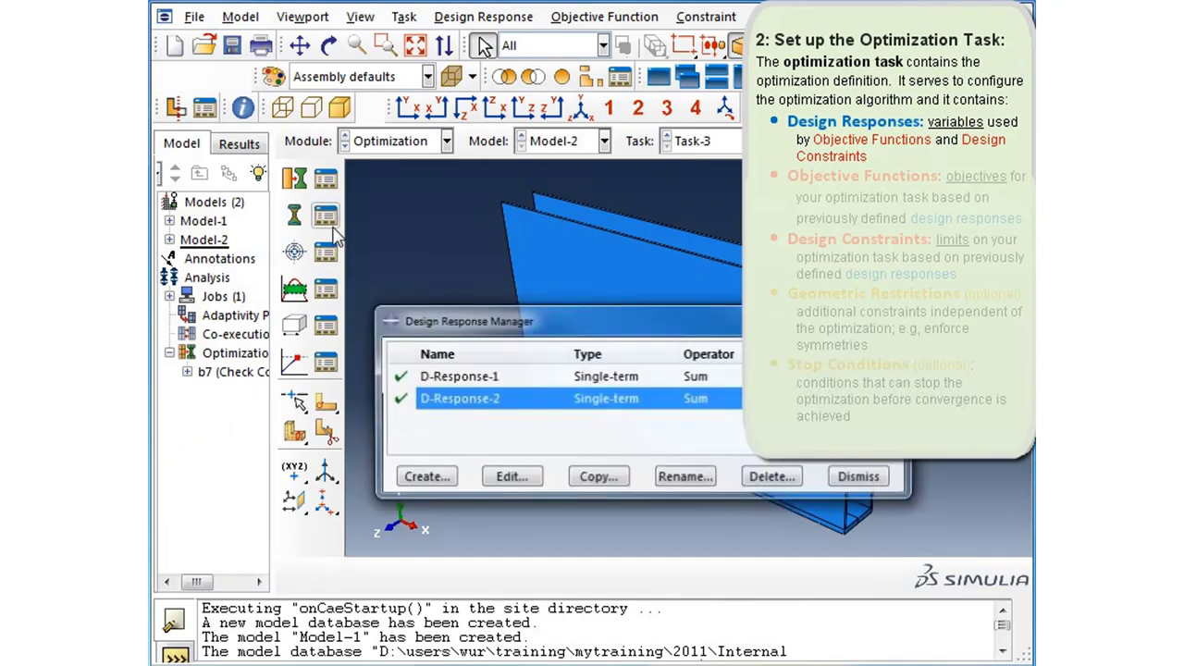
pyautogui.click(431, 380)
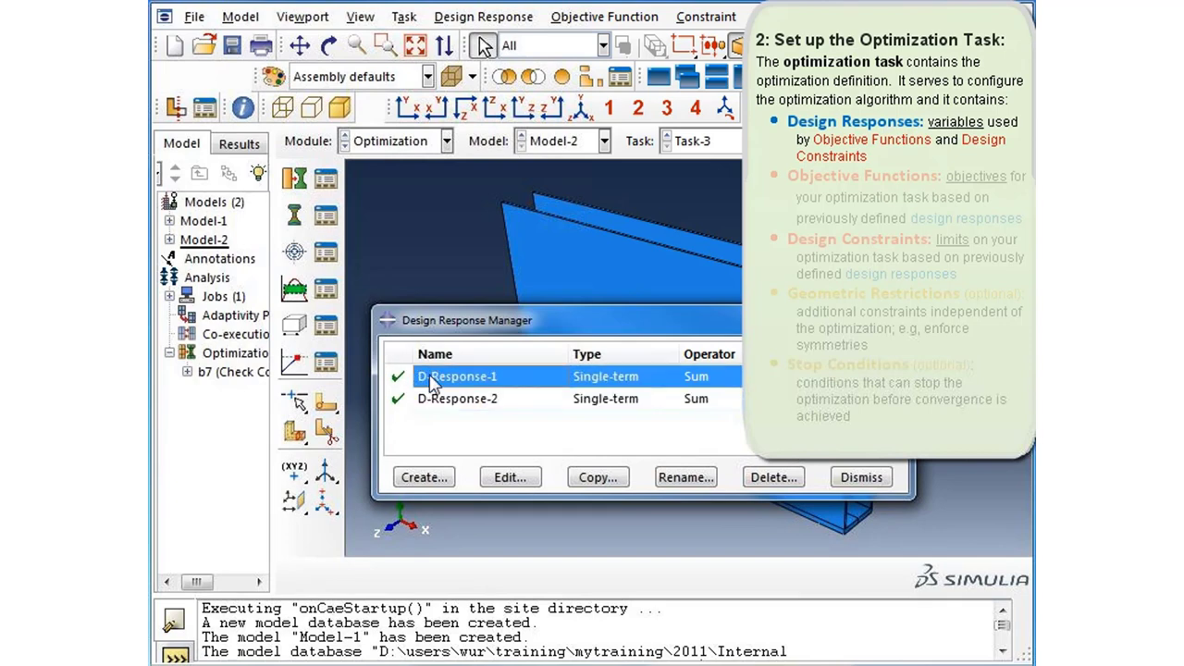
pyautogui.click(437, 407)
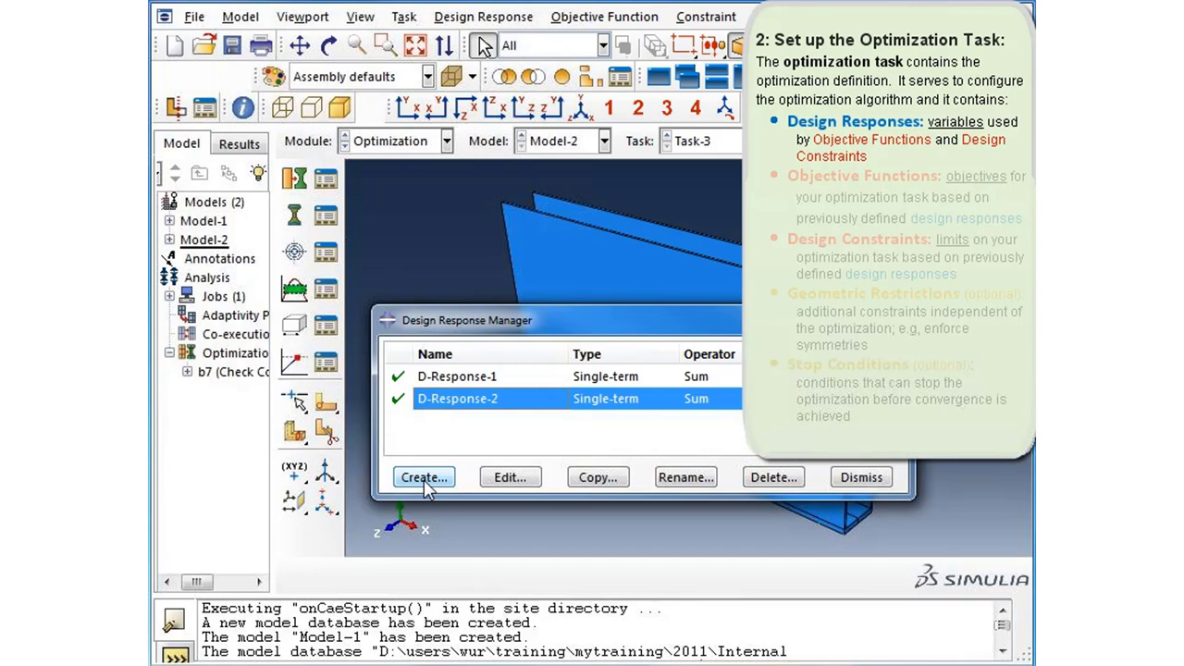
pyautogui.click(875, 483)
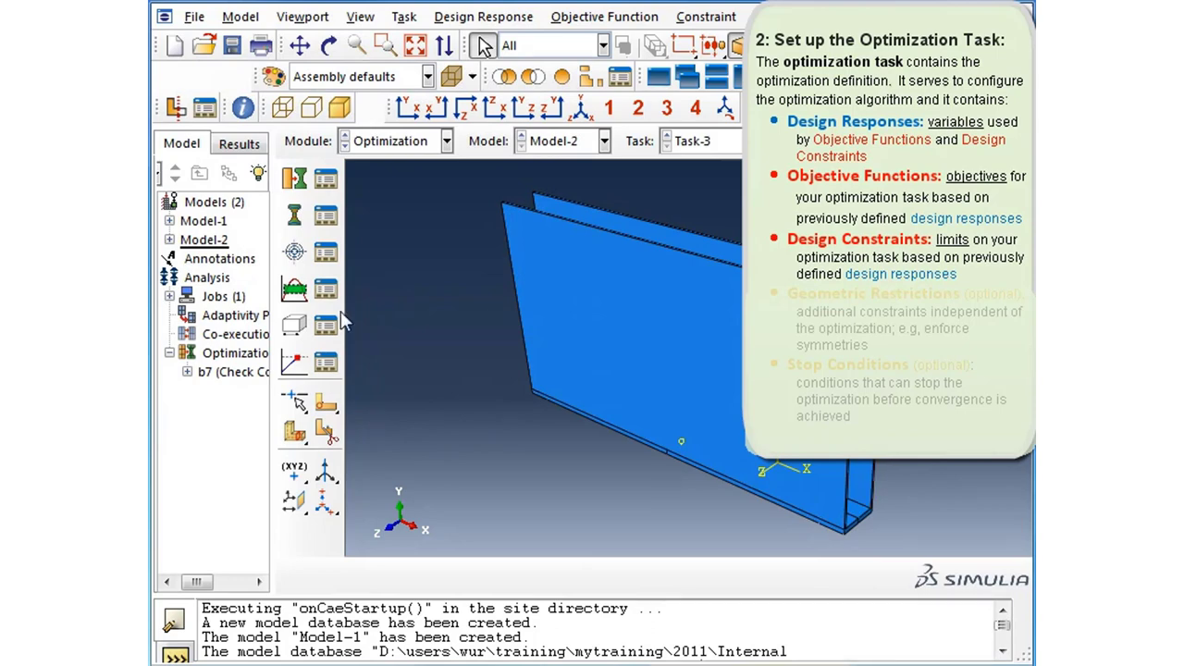
# - Create Objective-1 that minimizes D-Response-1 strain energy
pyautogui.click(294, 253)
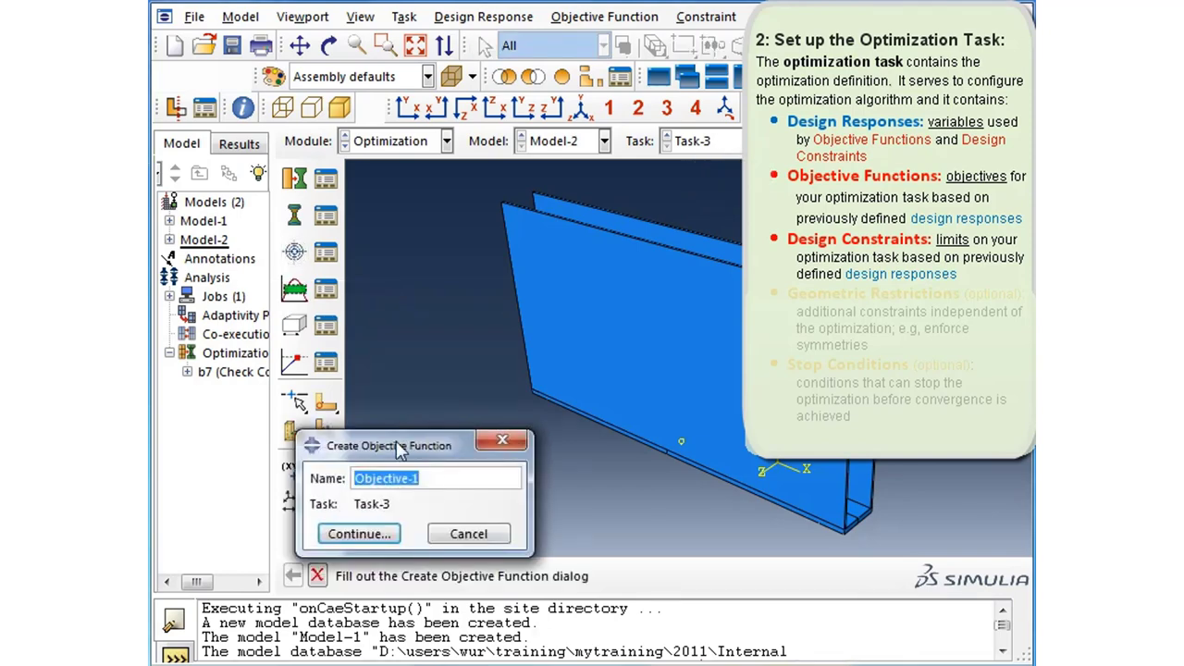
pyautogui.click(448, 481)
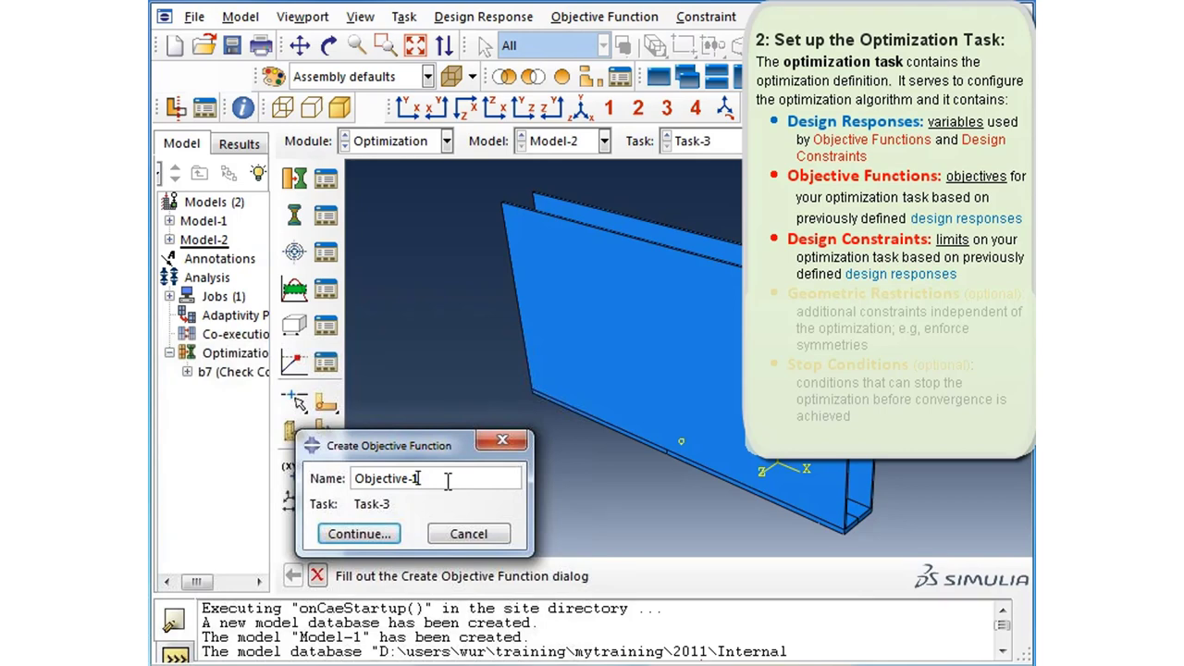
pyautogui.click(388, 534)
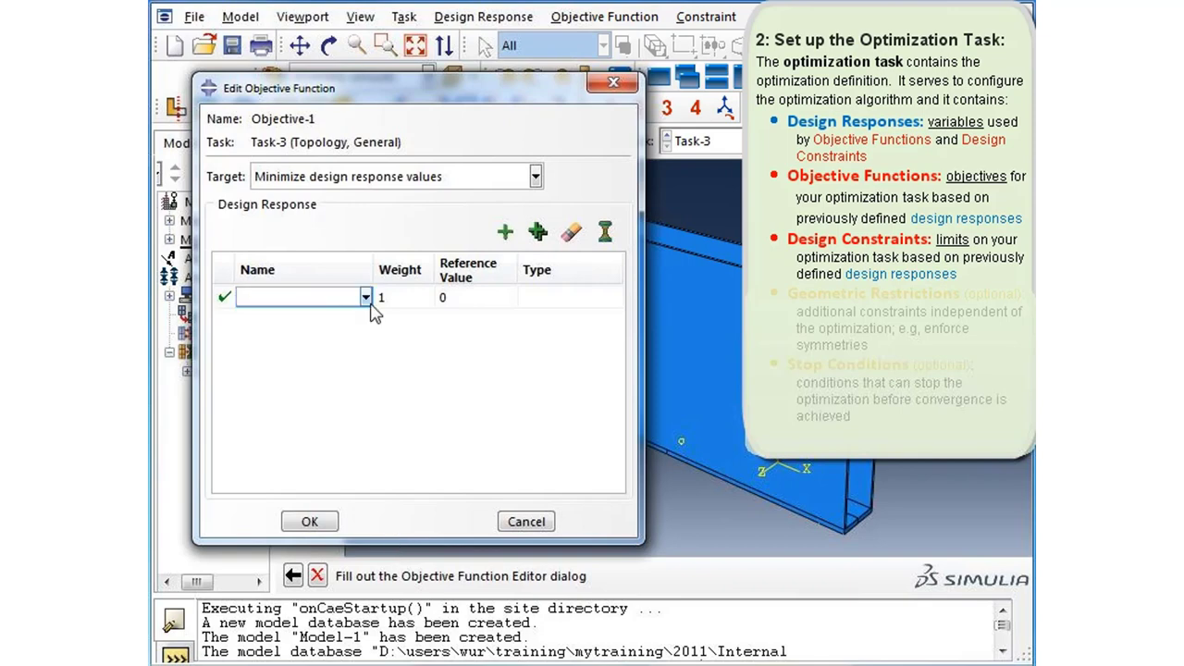
pyautogui.click(368, 299)
pyautogui.click(359, 318)
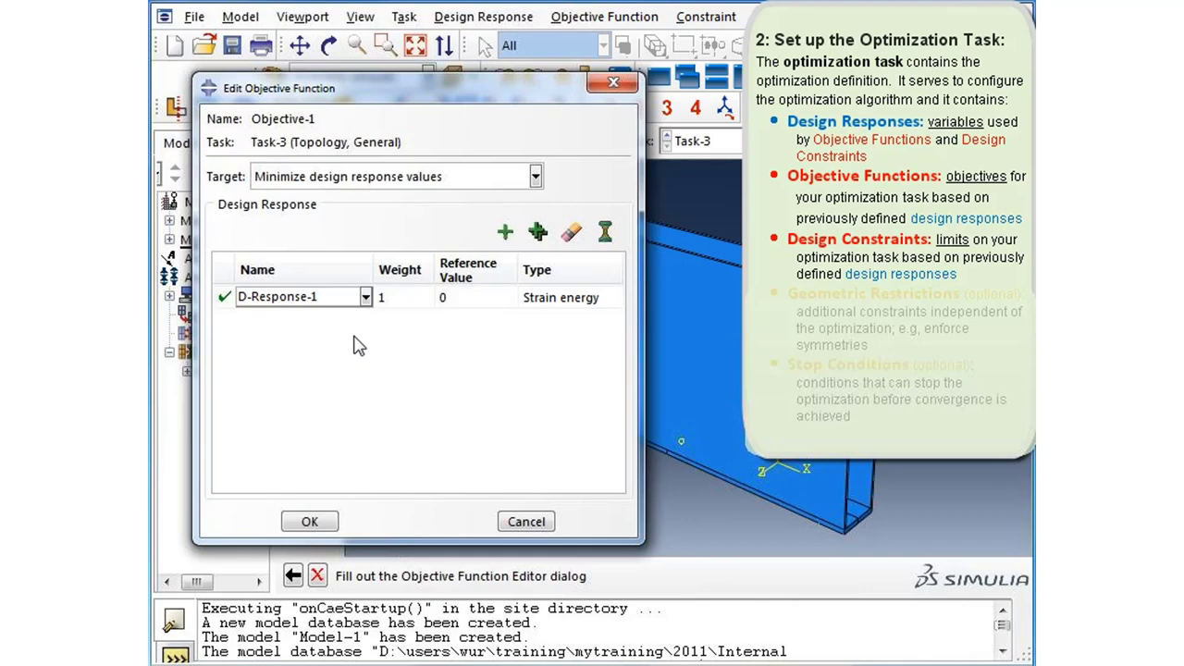
pyautogui.click(310, 521)
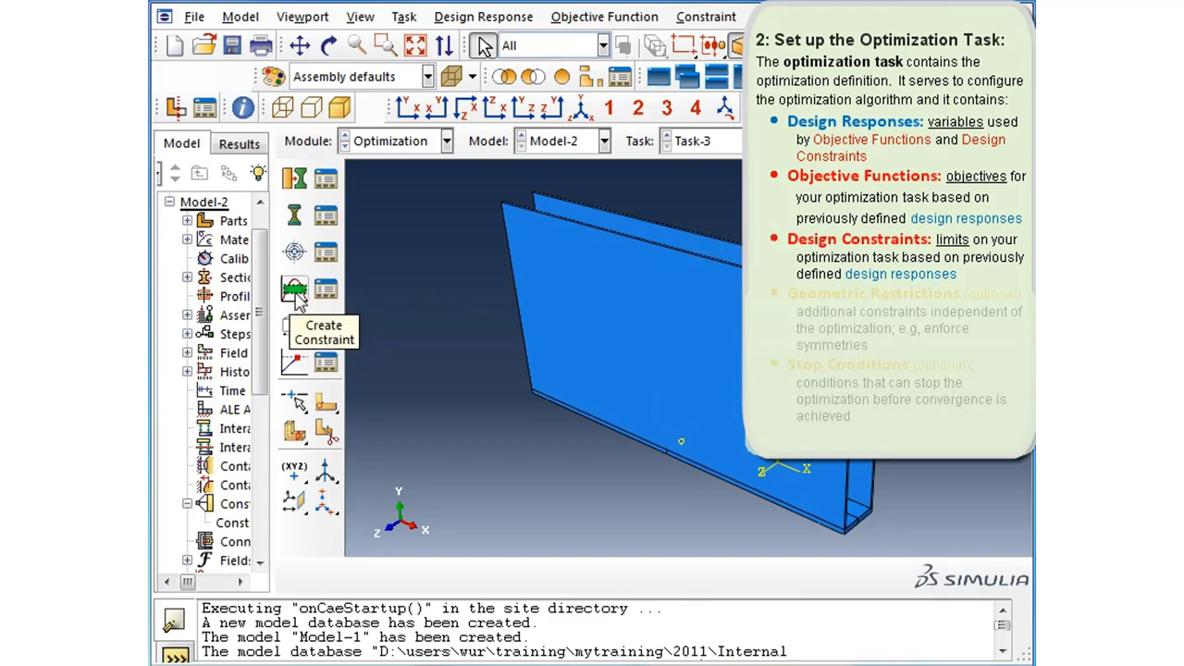
# - Add Opt-Constraint-1 limiting D-Response-2 volume to a fraction 0.3 of its initial value
pyautogui.click(294, 292)
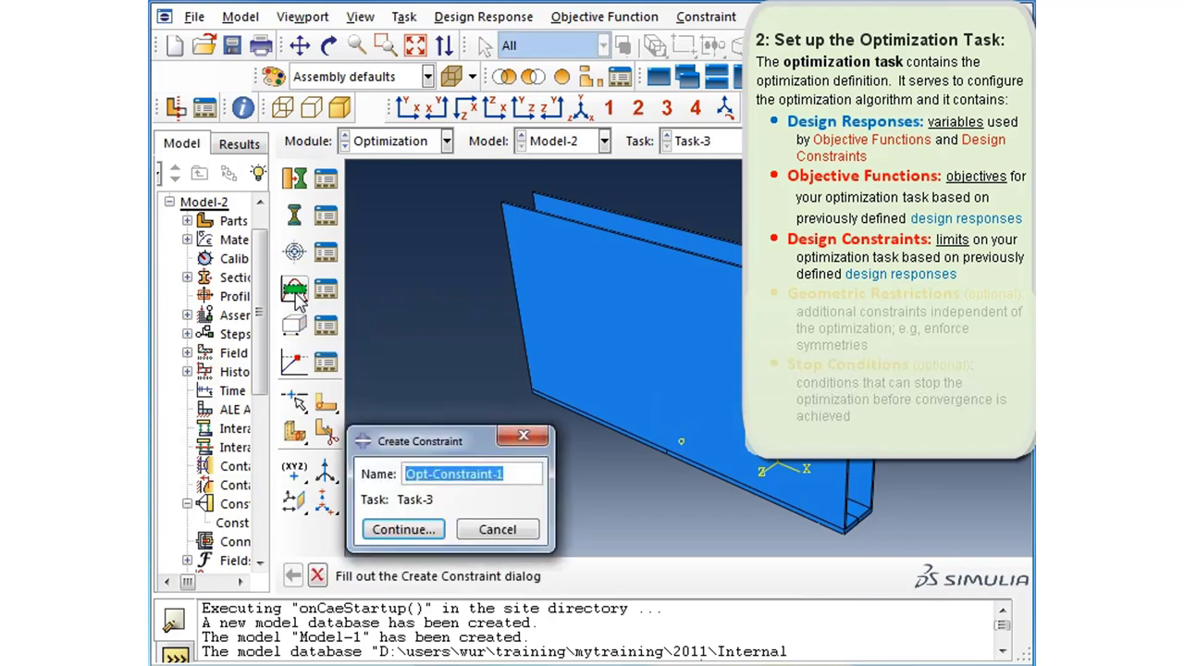
pyautogui.click(467, 474)
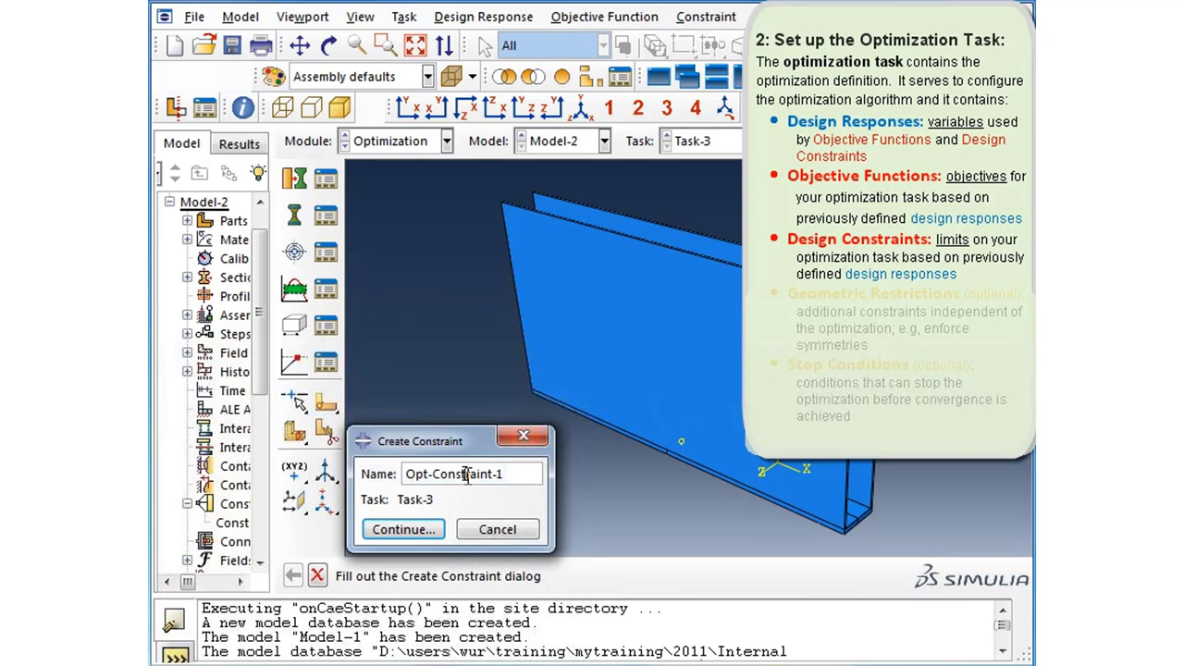
pyautogui.click(403, 531)
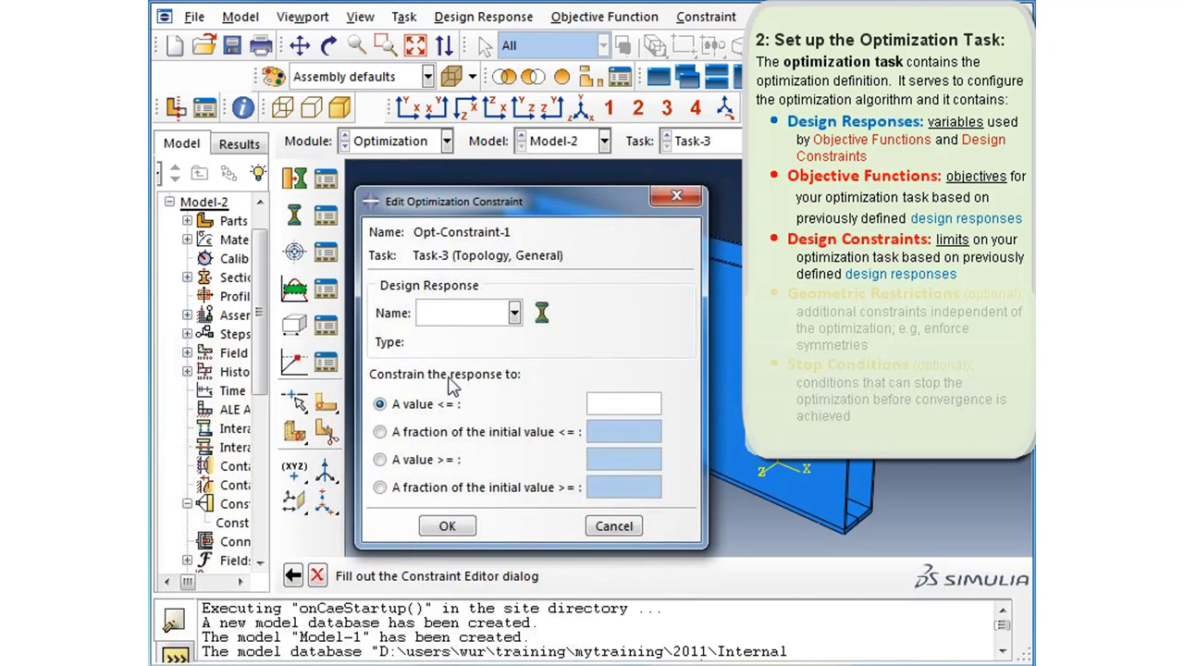
pyautogui.click(460, 315)
pyautogui.click(460, 361)
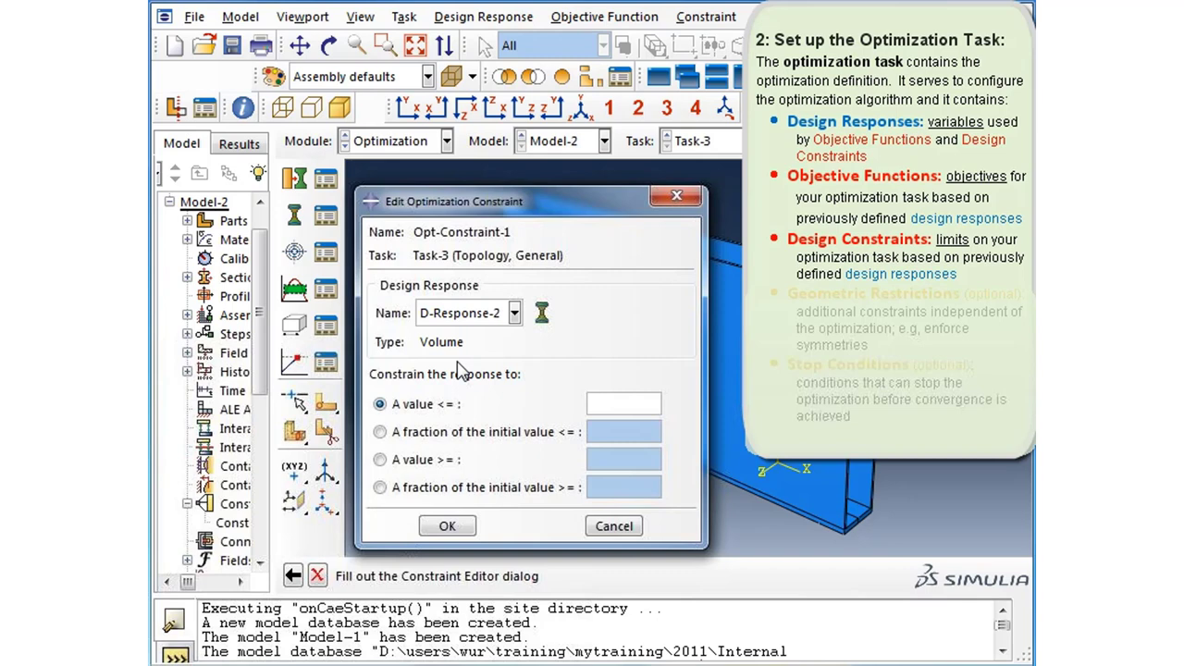
pyautogui.click(436, 432)
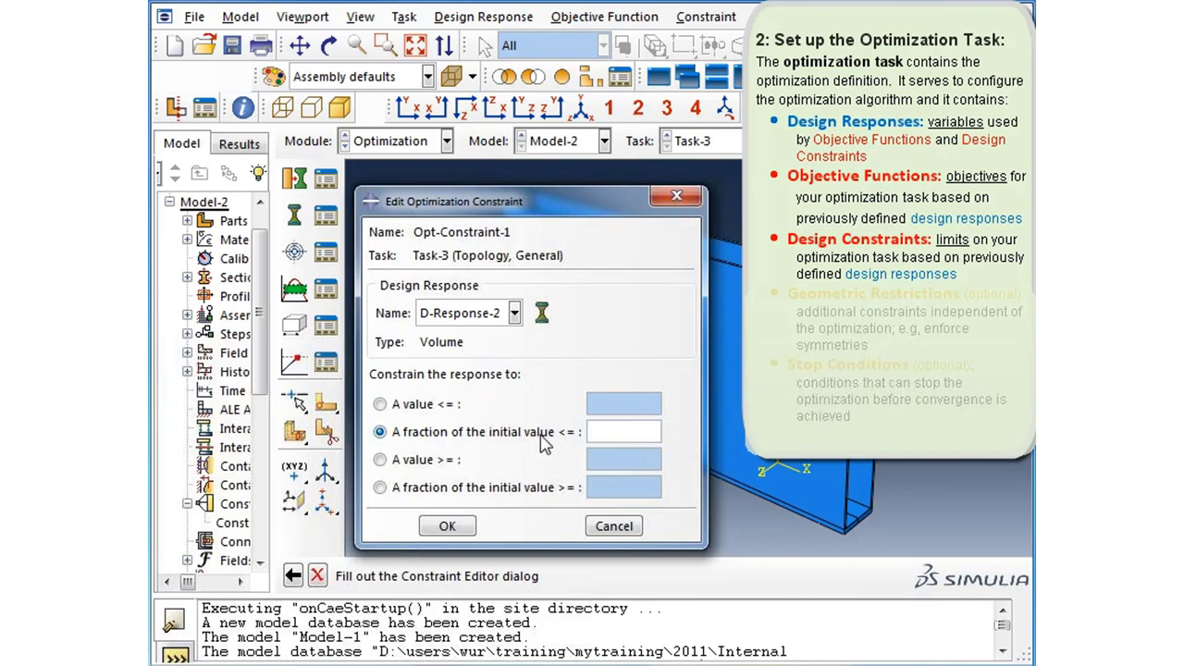
pyautogui.write('0.3')
pyautogui.click(450, 526)
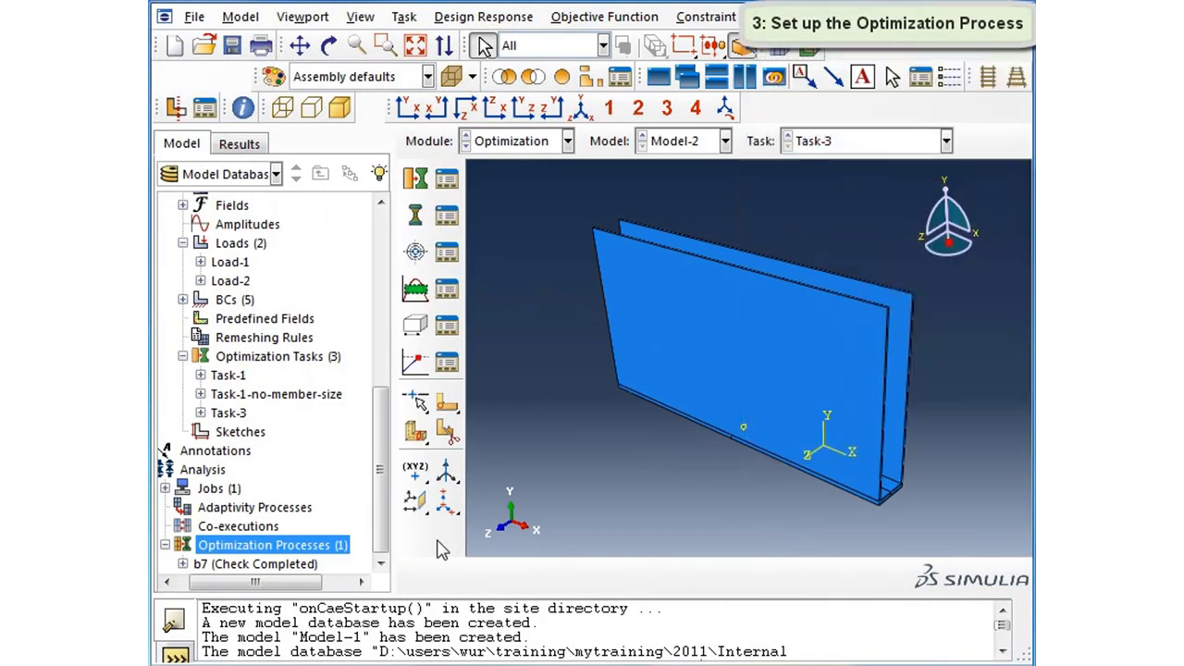
# - Create a new optimization process from the Optimization Processes entry in the model tree
pyautogui.doubleClick(242, 415)
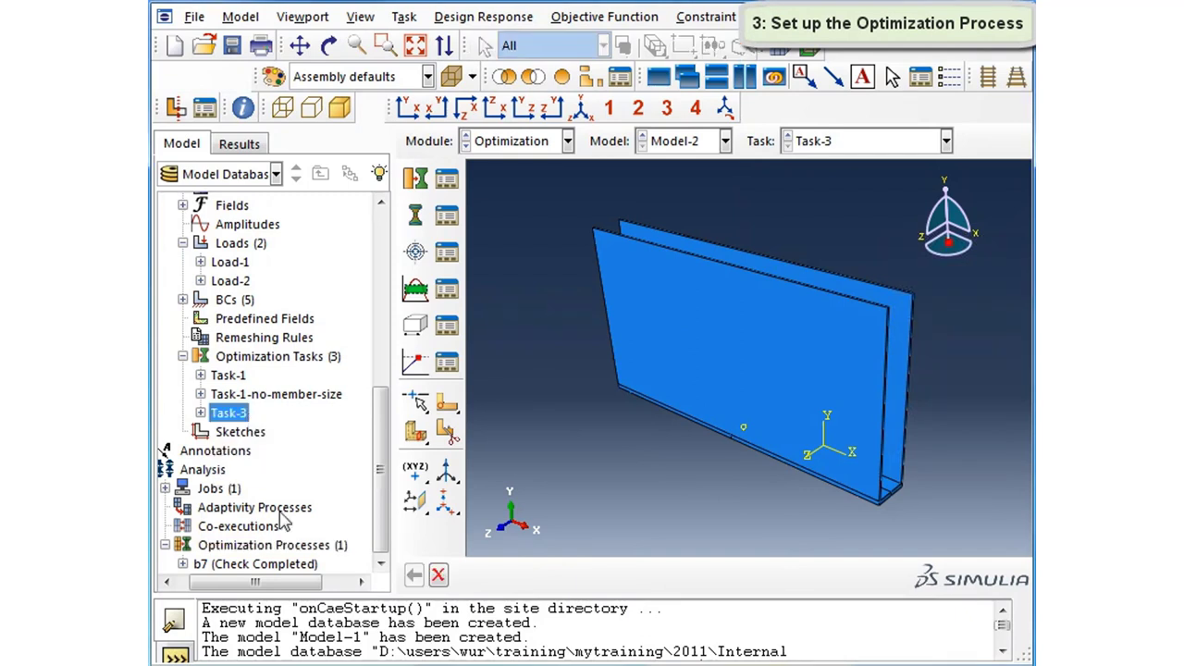
pyautogui.click(292, 548)
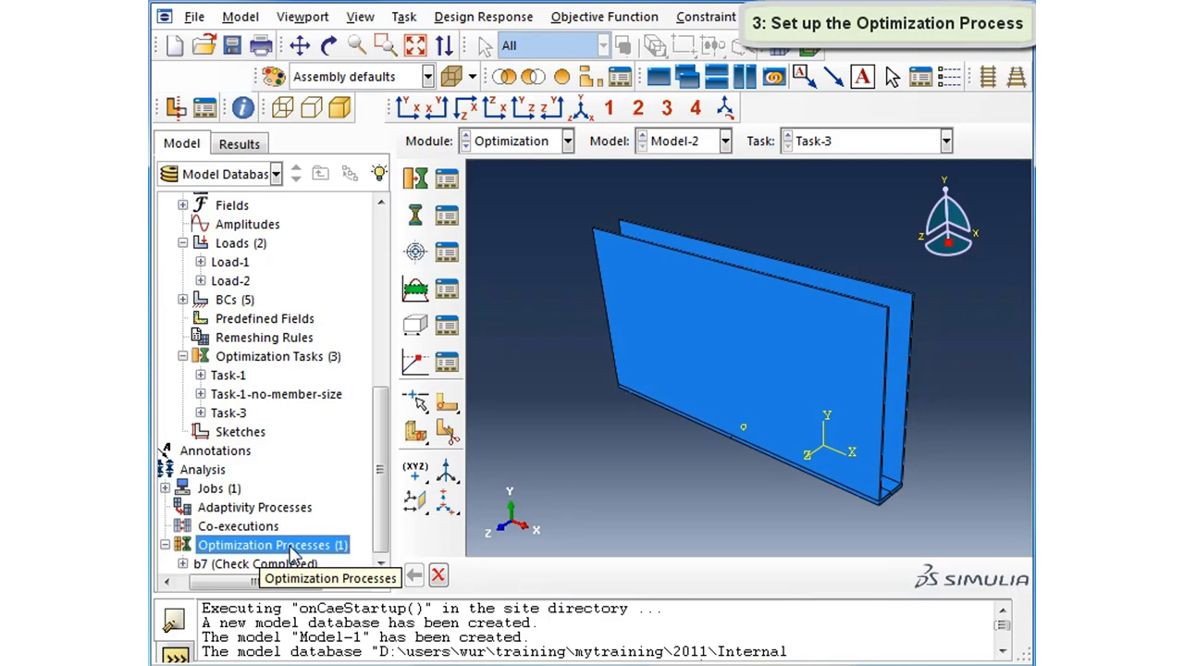
pyautogui.rightClick(292, 553)
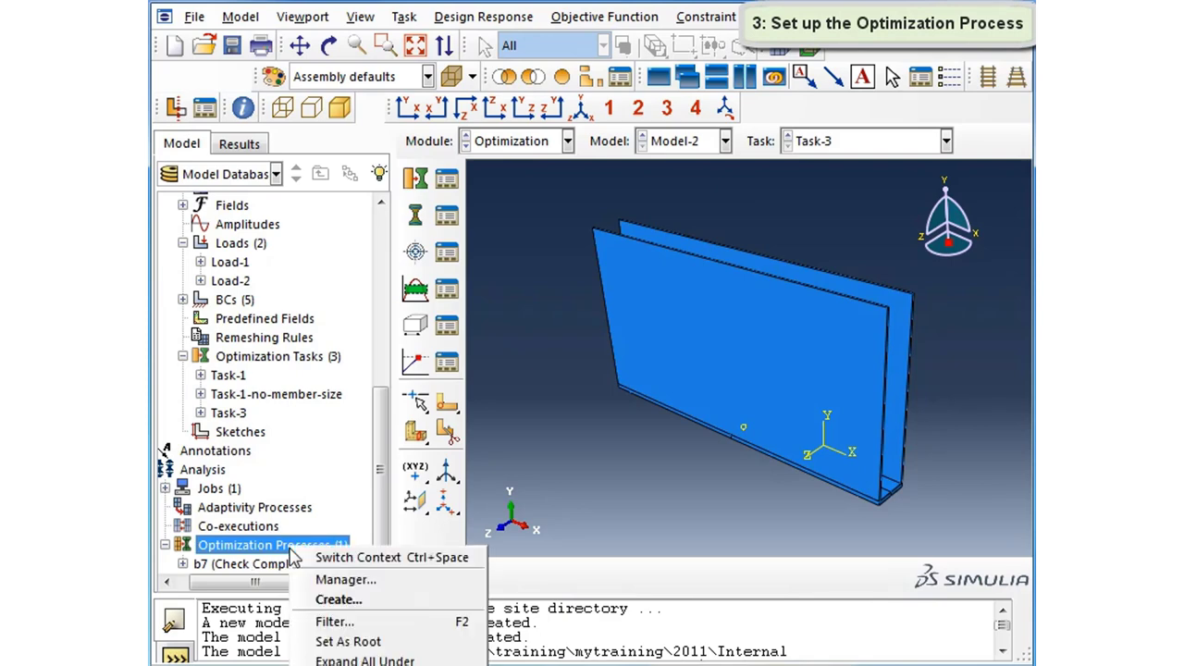
pyautogui.click(321, 601)
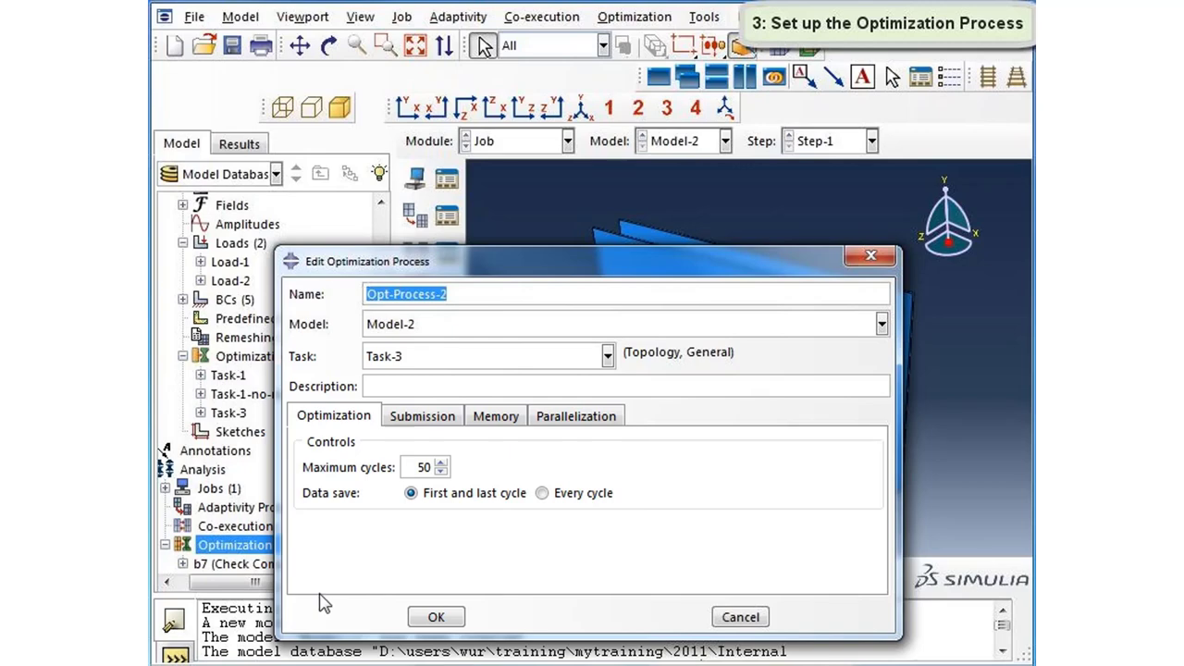
# - Create Opt-Process-2 for Model-2 and Task-3 with 70 maximum cycles and 4 processors
pyautogui.click(393, 335)
pyautogui.click(395, 367)
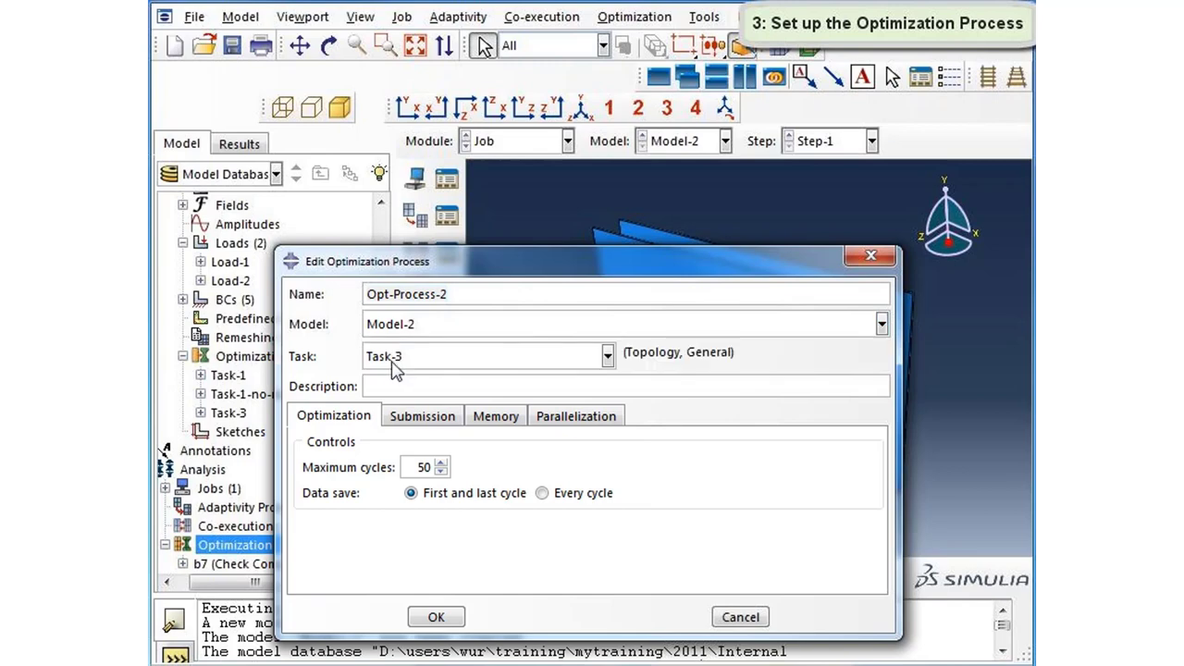
pyautogui.click(392, 363)
pyautogui.click(392, 416)
pyautogui.click(363, 419)
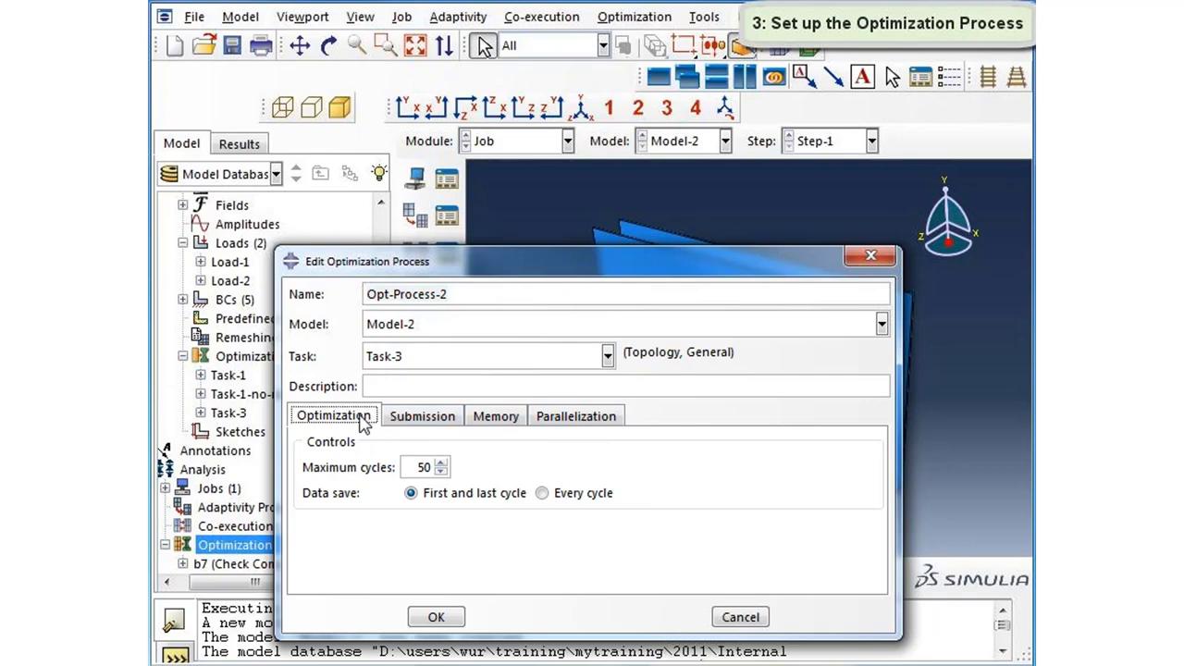
pyautogui.click(431, 470)
pyautogui.press('BackSpace')
pyautogui.press('BackSpace')
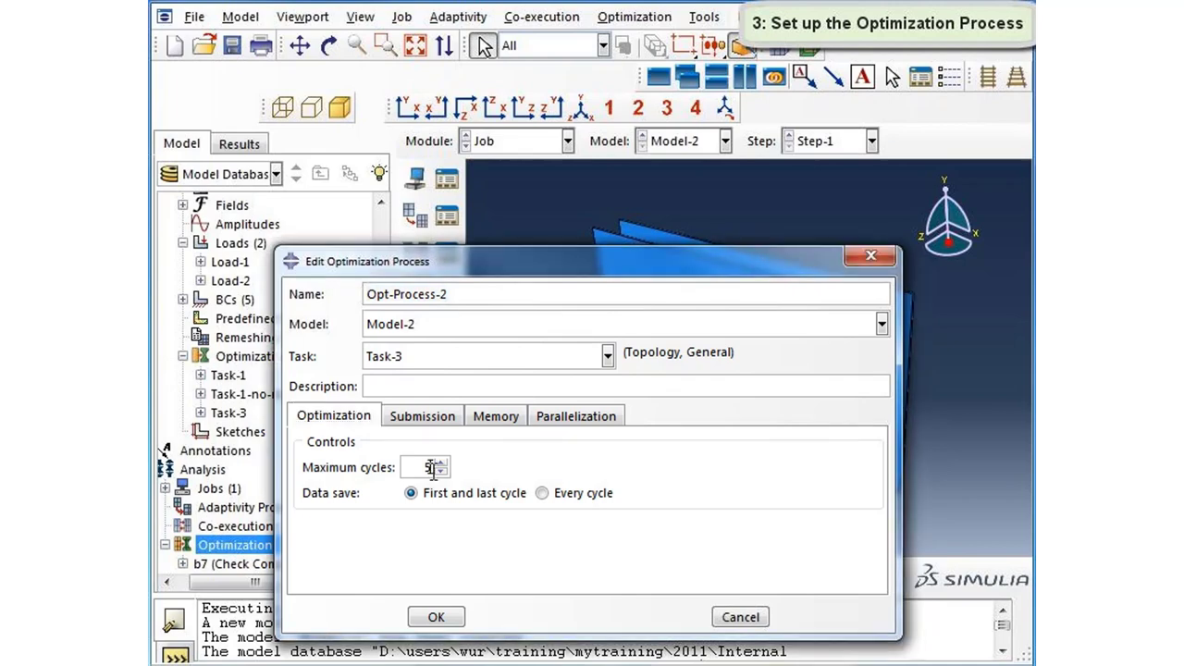
pyautogui.write('70')
pyautogui.click(560, 418)
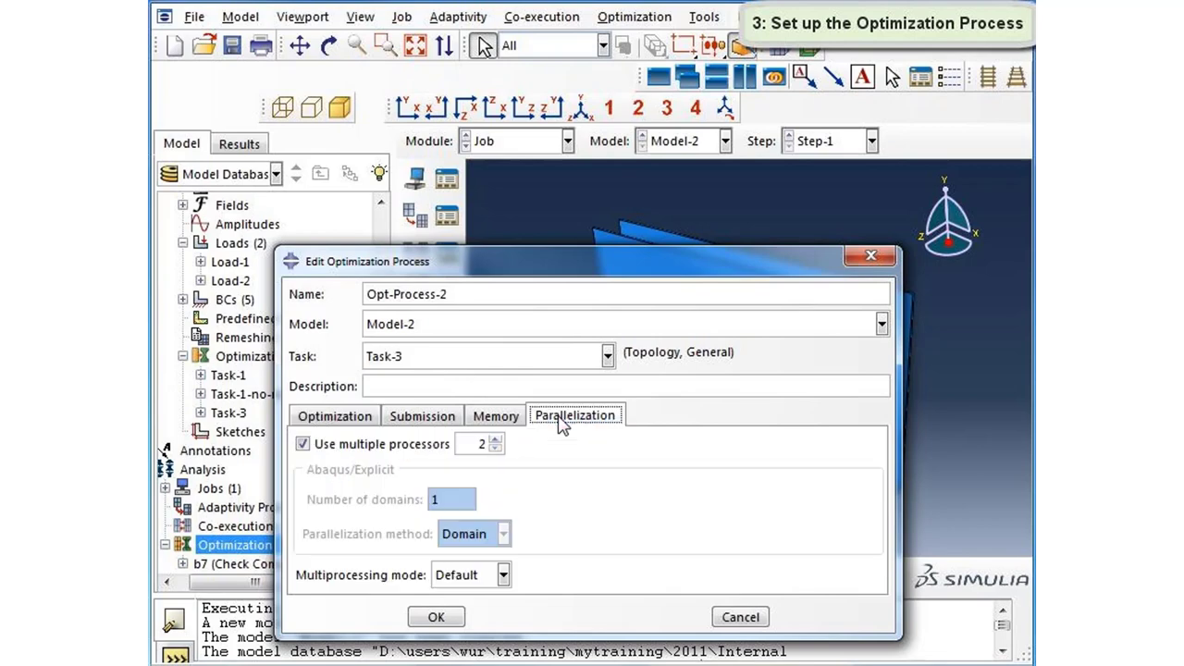
pyautogui.click(496, 440)
pyautogui.click(496, 439)
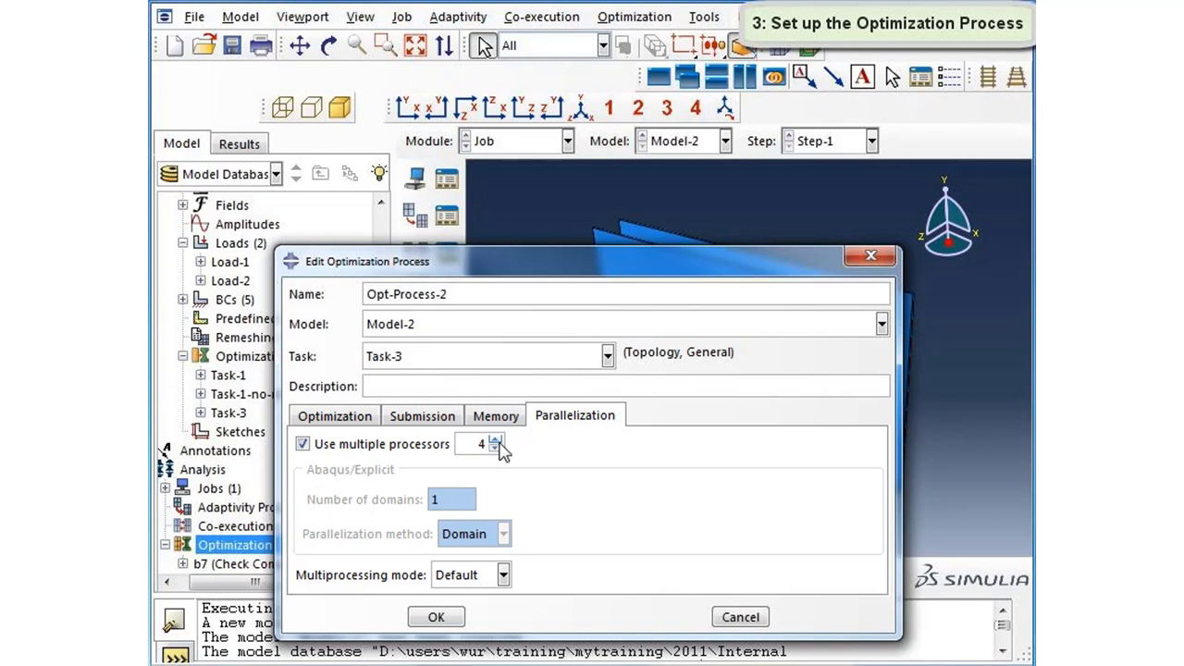
pyautogui.click(437, 618)
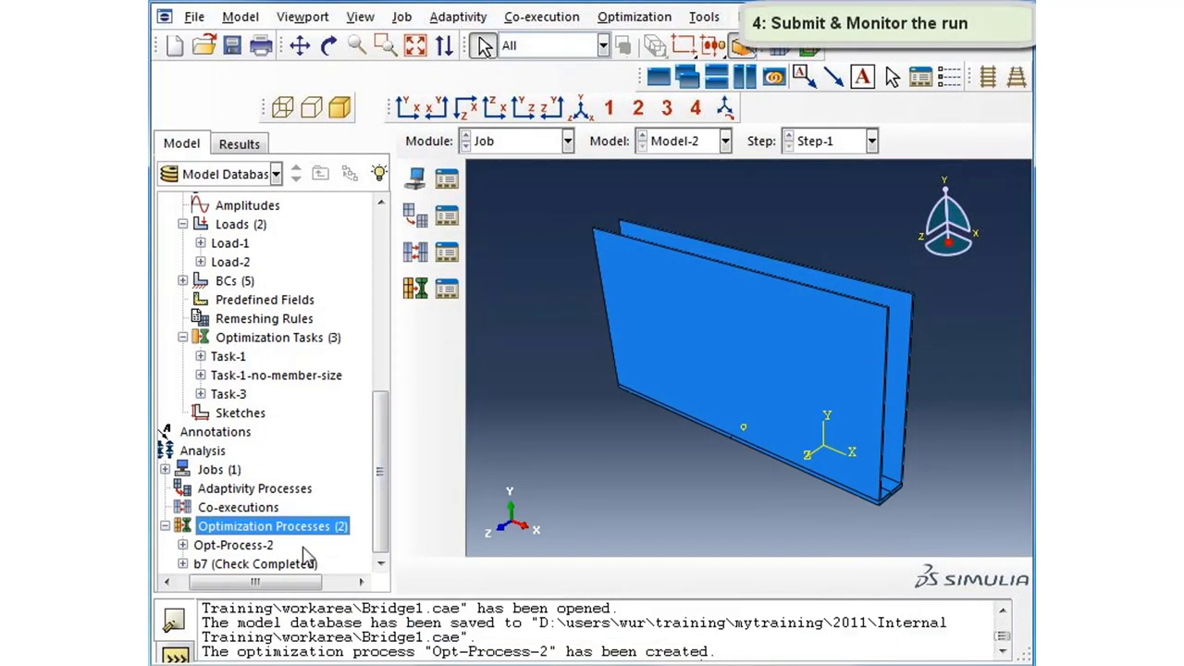
# - Validate Opt-Process-2 with a data check, then select the resulting b7 process
pyautogui.click(233, 545)
pyautogui.rightClick(273, 548)
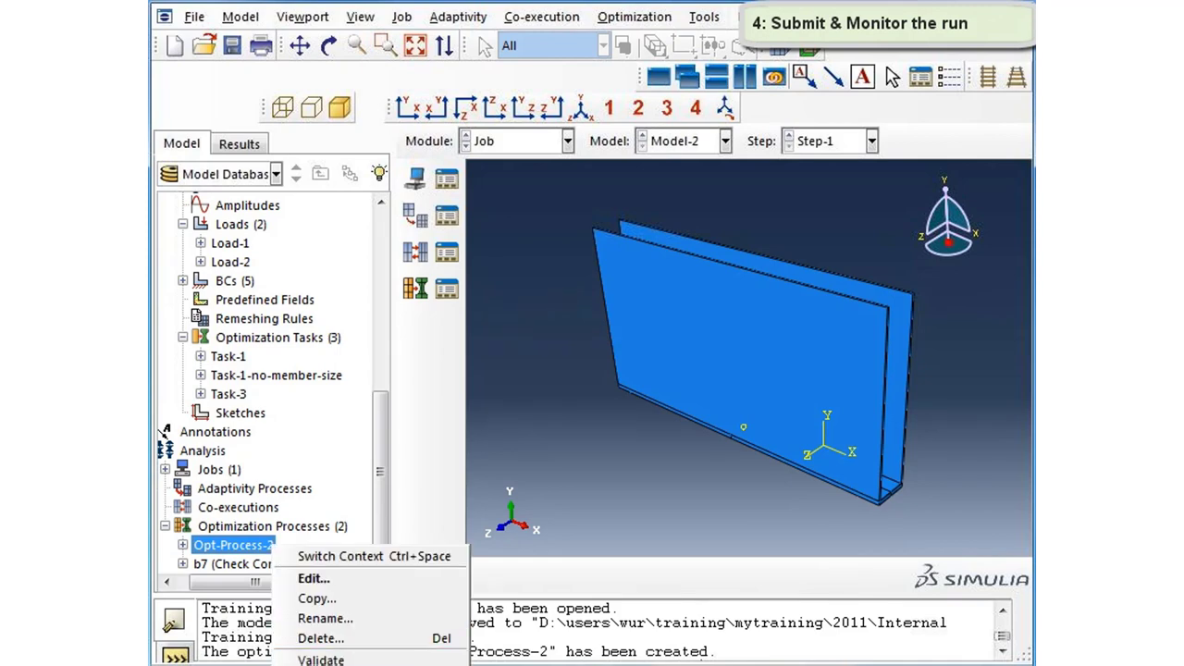
pyautogui.click(331, 659)
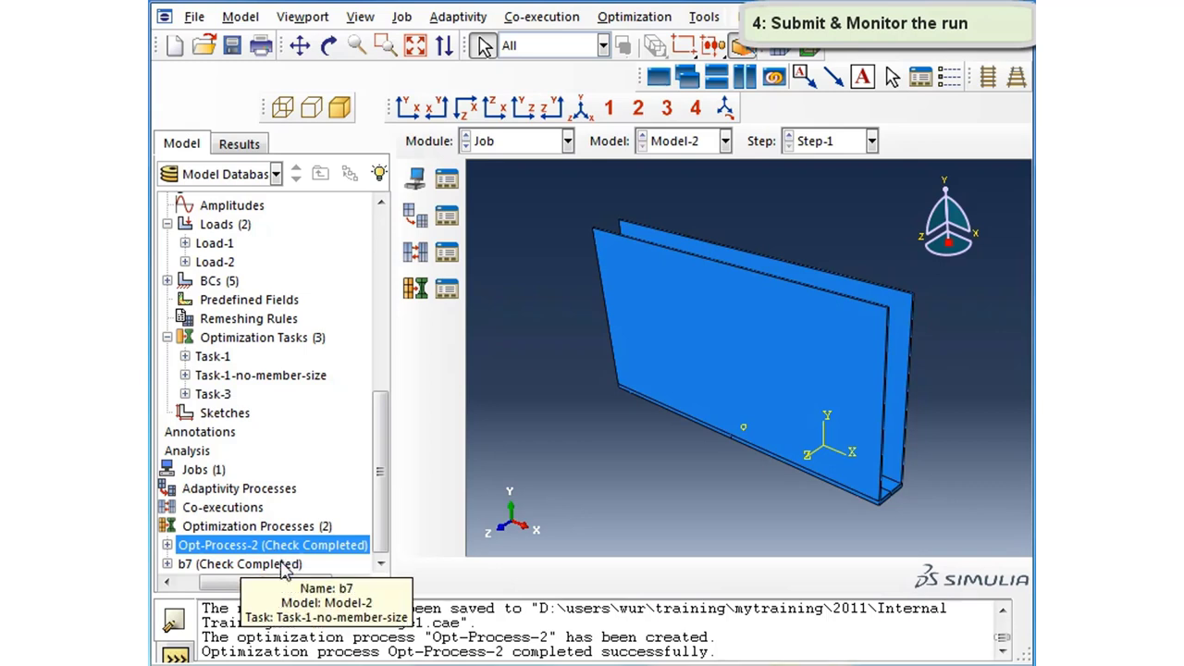
pyautogui.click(277, 564)
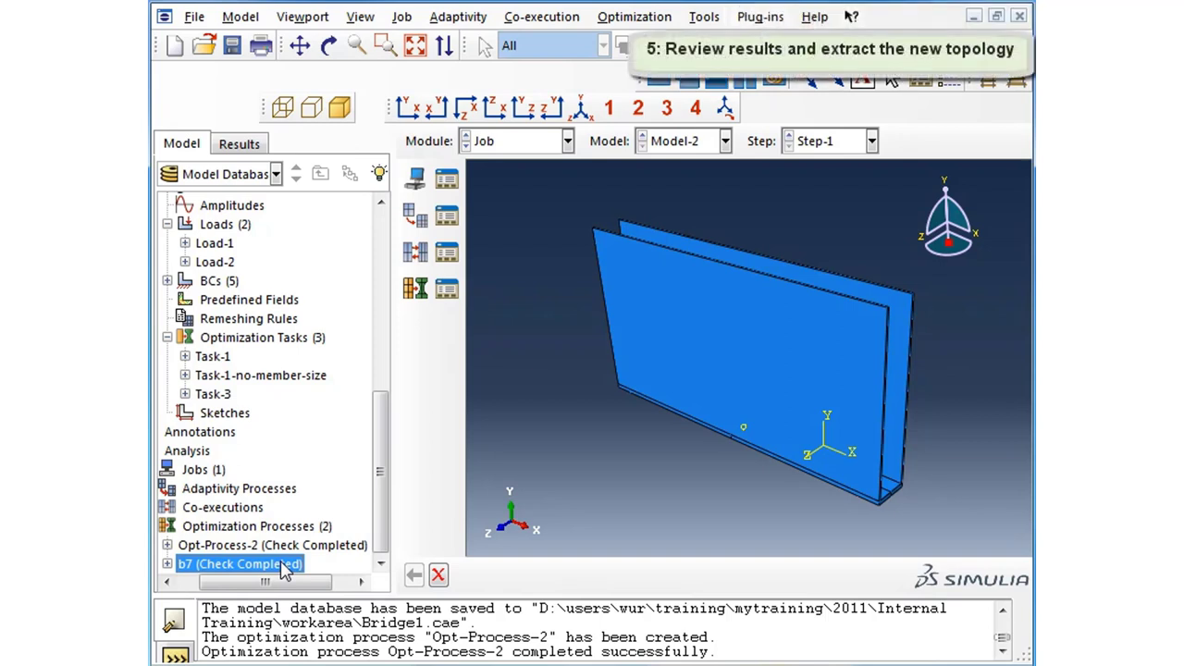
# - Open the b7 results and display frame 68 of the ATOM OPTIMIZATION step
pyautogui.rightClick(282, 567)
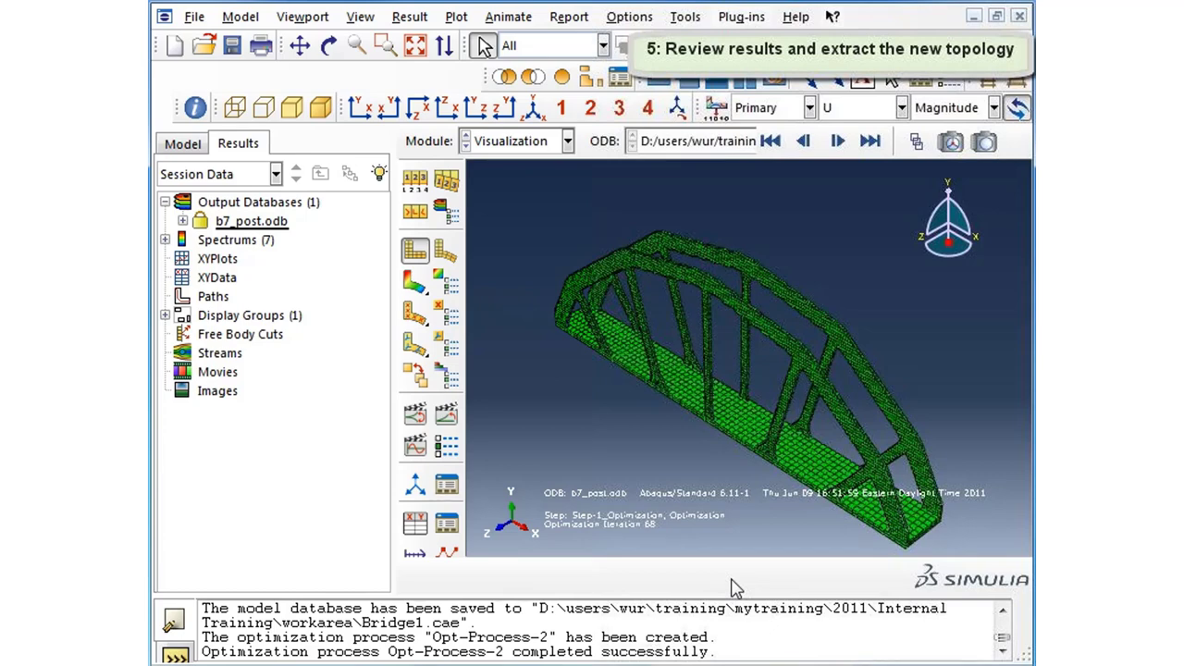
pyautogui.click(412, 18)
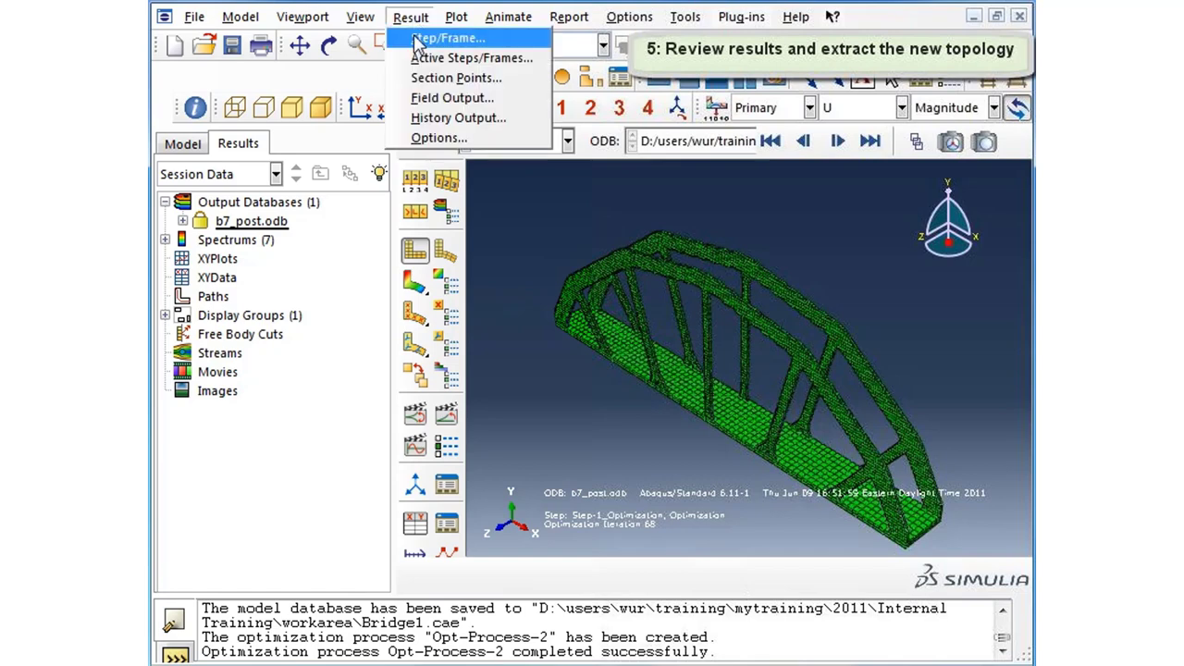
pyautogui.click(413, 41)
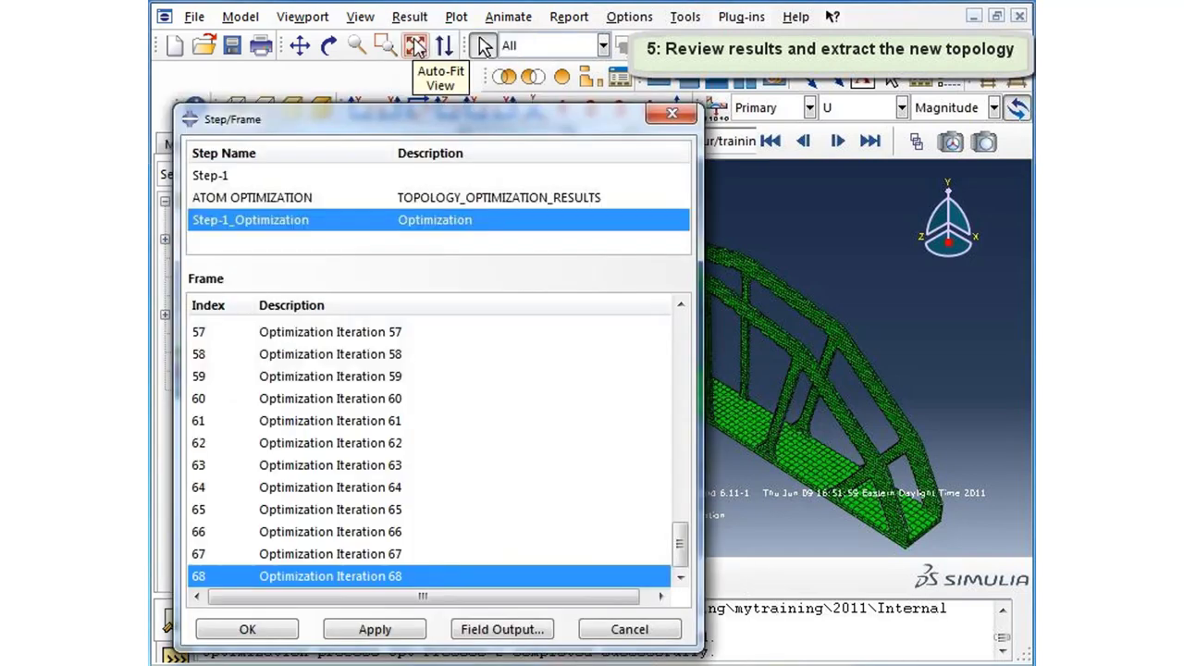
pyautogui.click(237, 201)
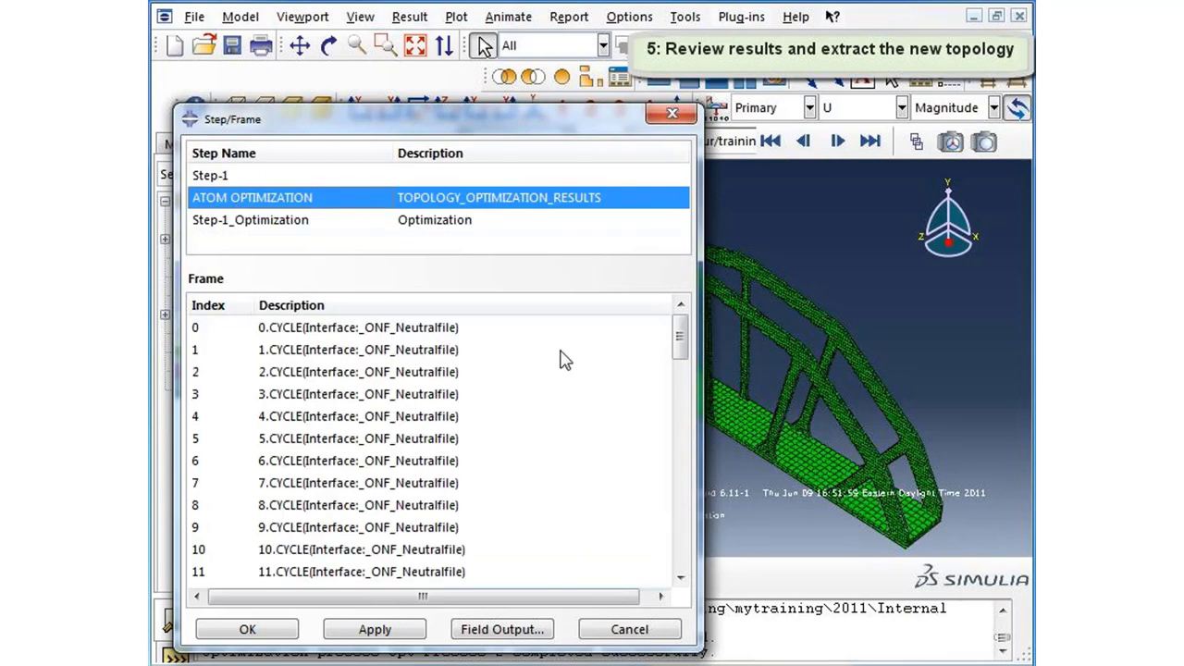
pyautogui.moveTo(680, 336); pyautogui.dragTo(680, 546)
pyautogui.click(497, 573)
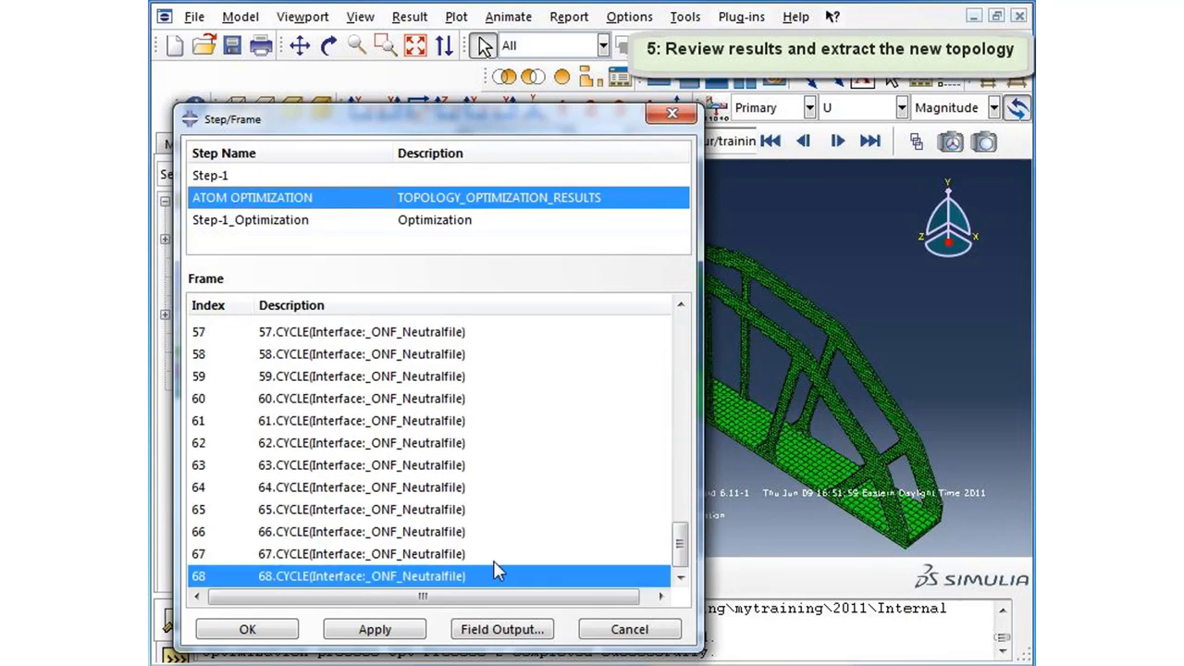
pyautogui.click(280, 629)
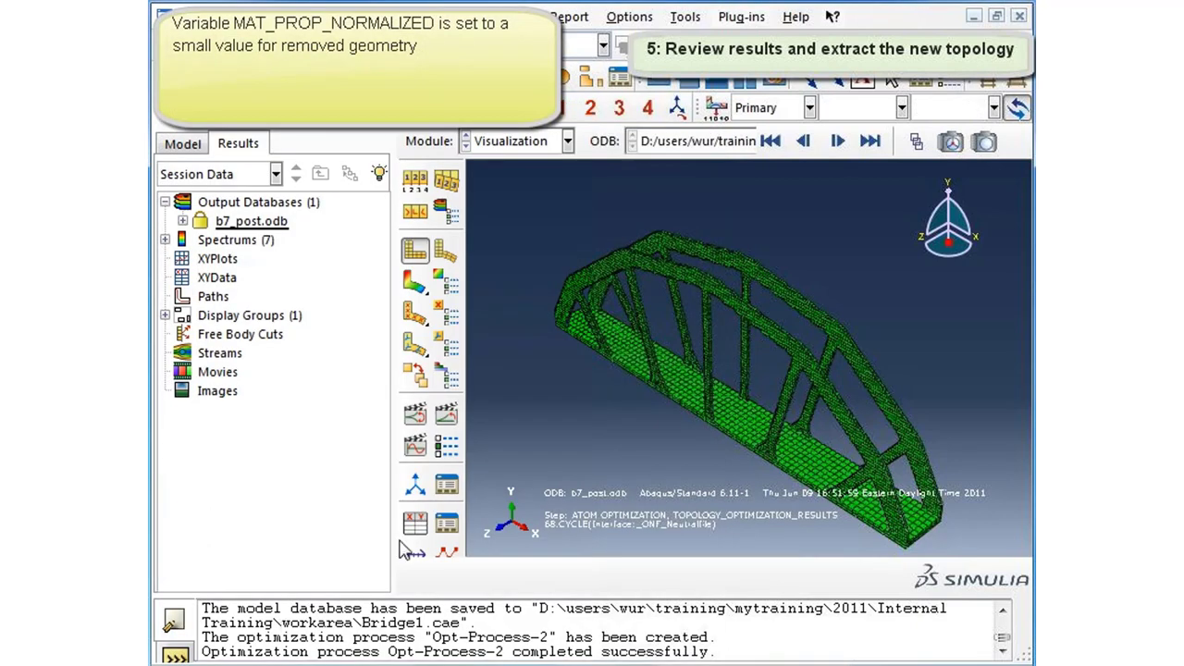
pyautogui.click(902, 107)
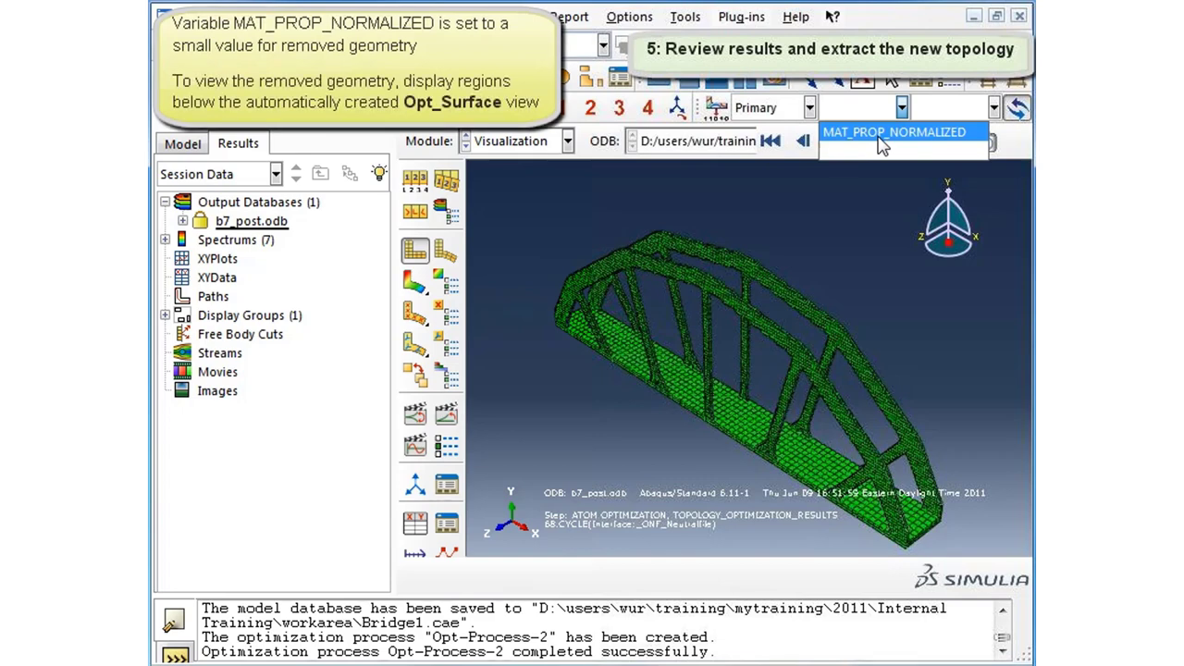
# - Contour the bridge by MAT_PROP_NORMALIZED, show geometry below the Opt_Surface cut, and view it in X-Y
pyautogui.click(884, 135)
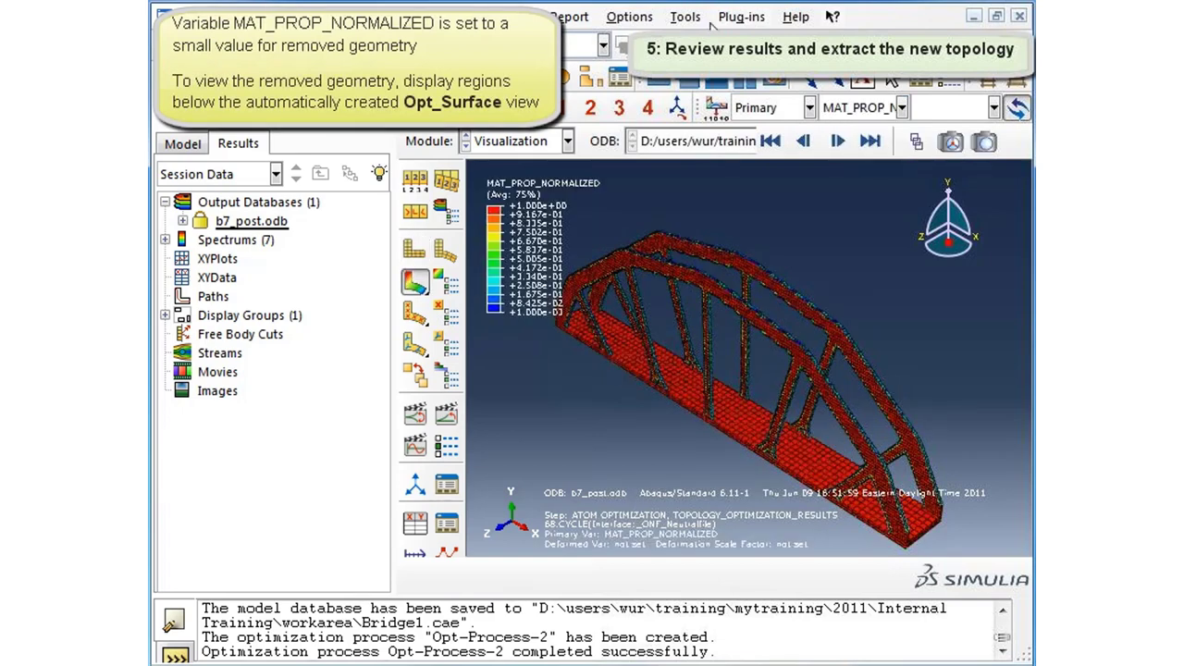
pyautogui.click(692, 19)
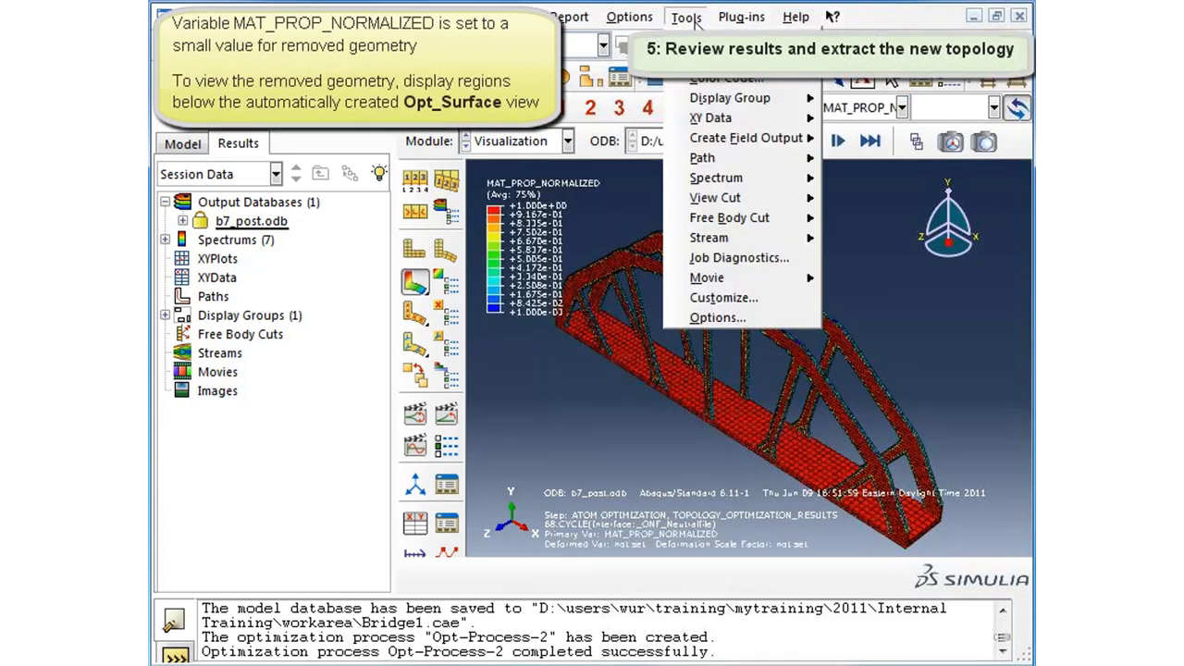
pyautogui.moveTo(709, 200)
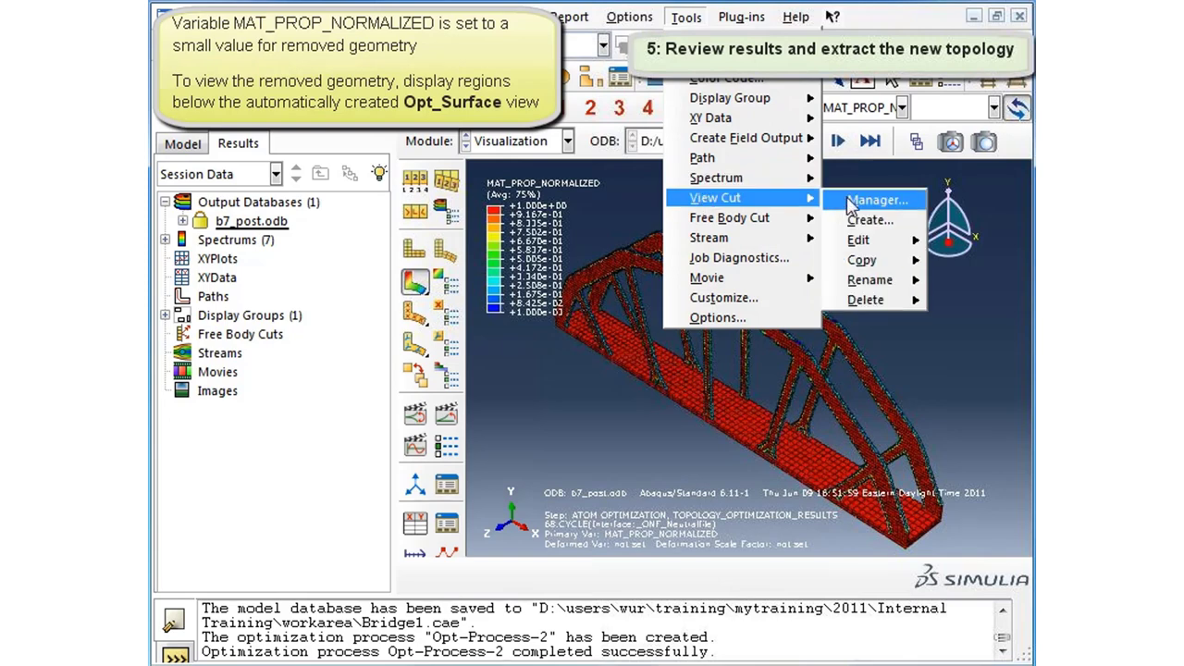
pyautogui.click(874, 201)
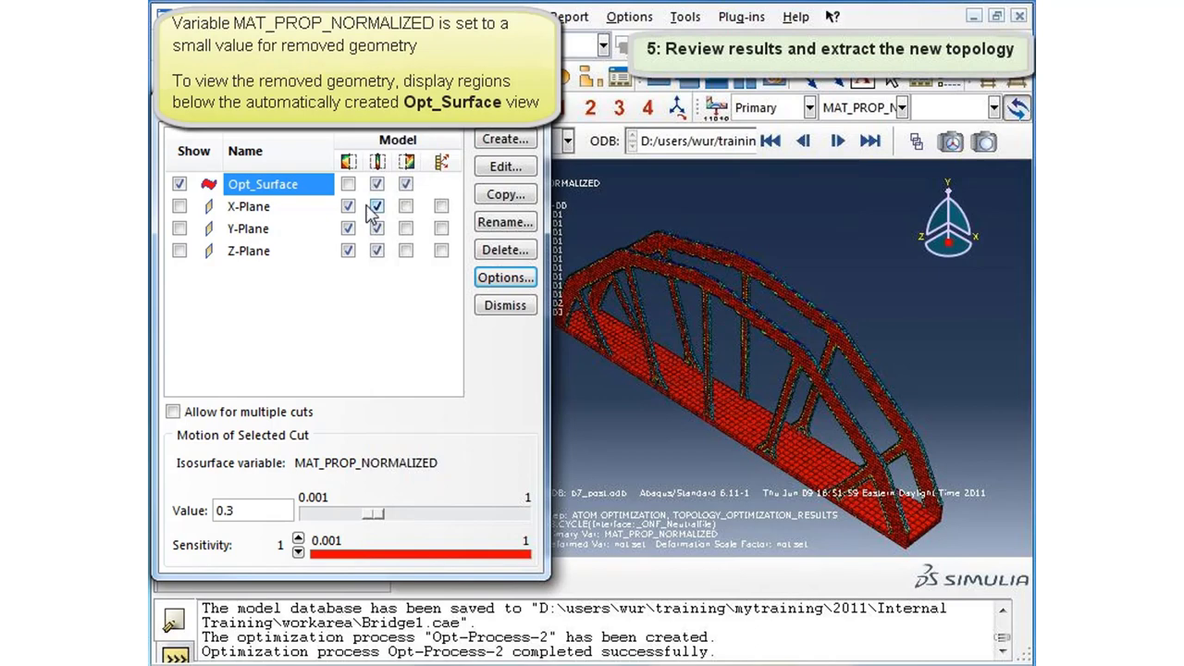
pyautogui.click(350, 184)
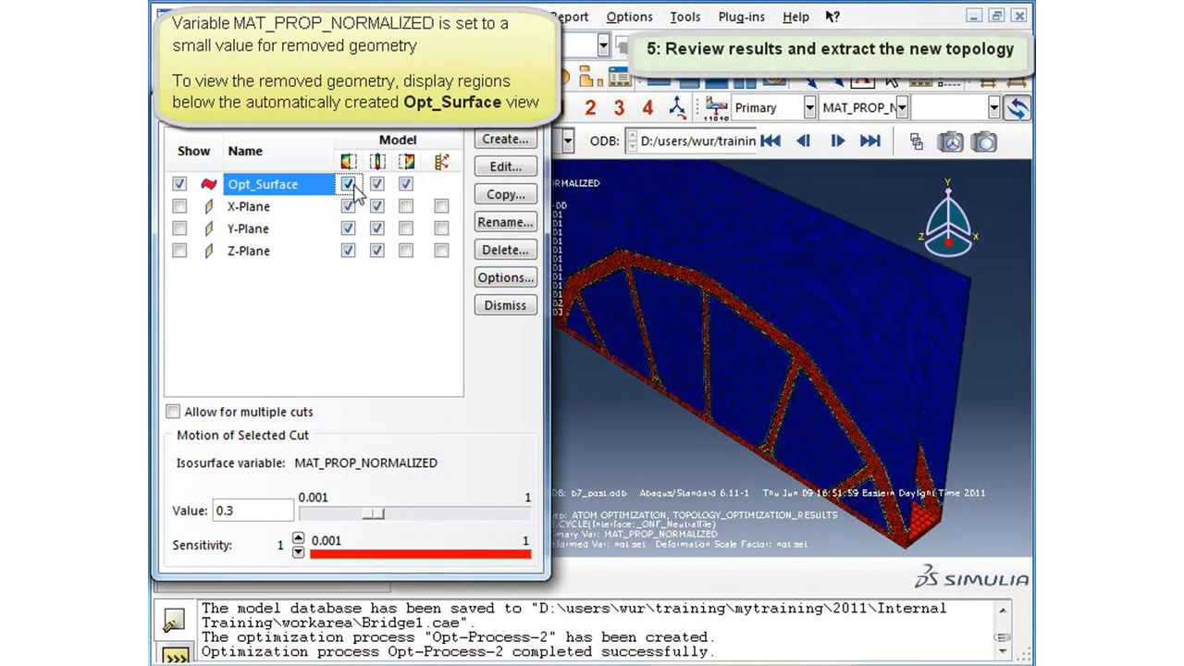
pyautogui.click(541, 109)
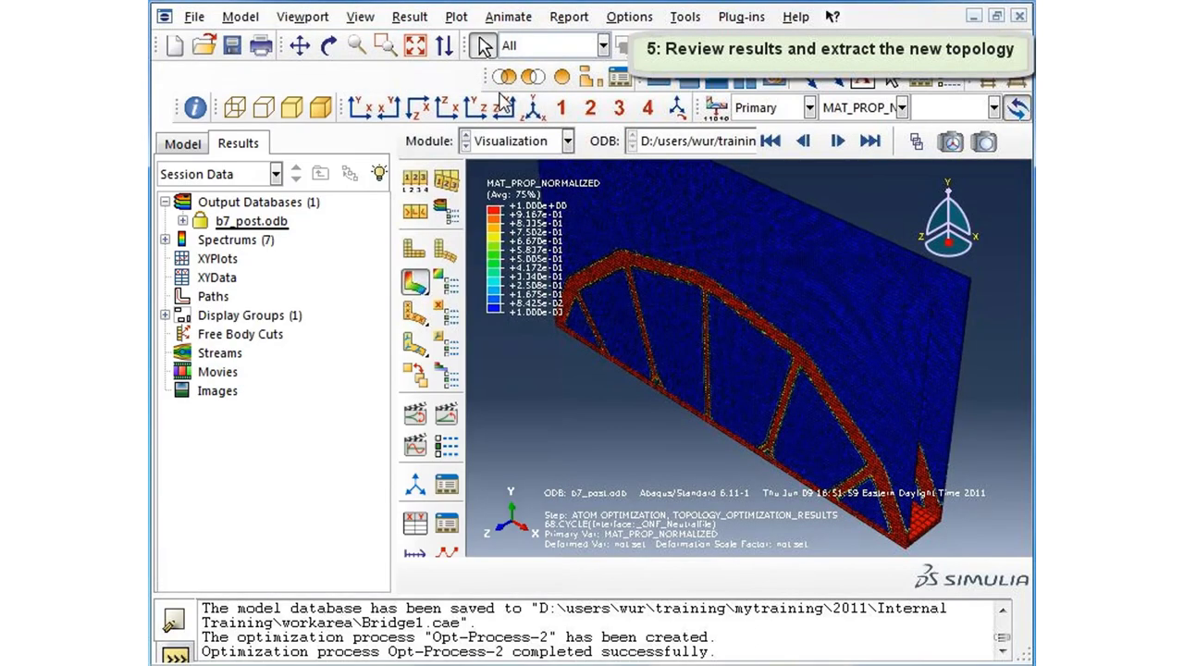
pyautogui.click(362, 110)
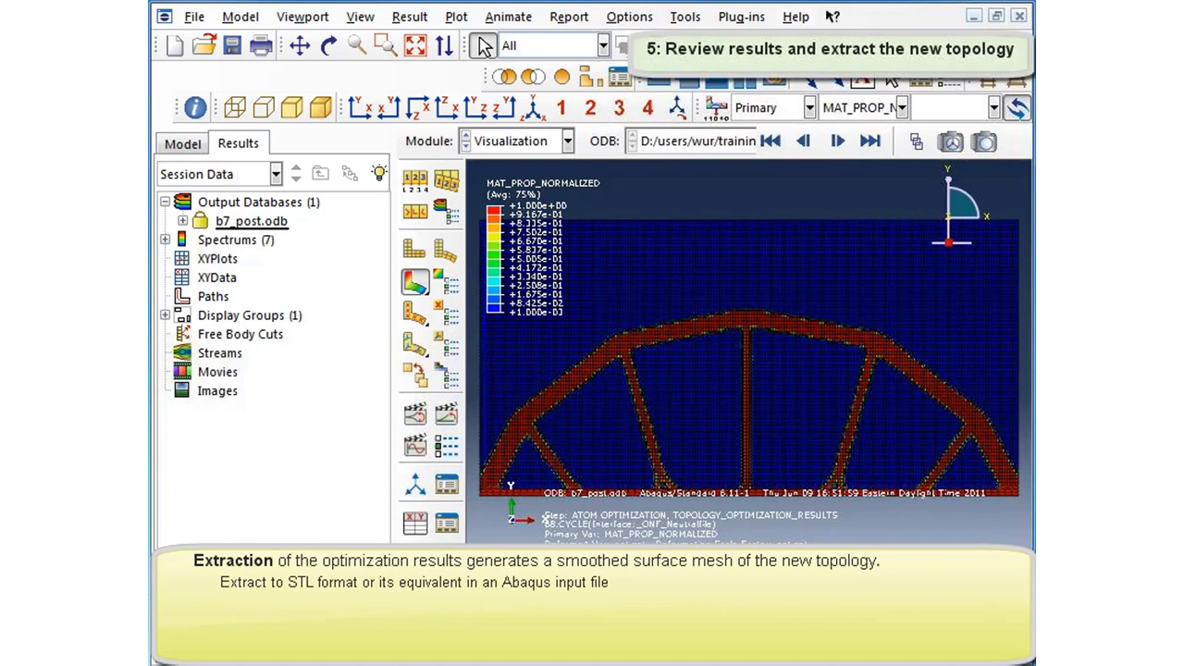
pyautogui.click(535, 141)
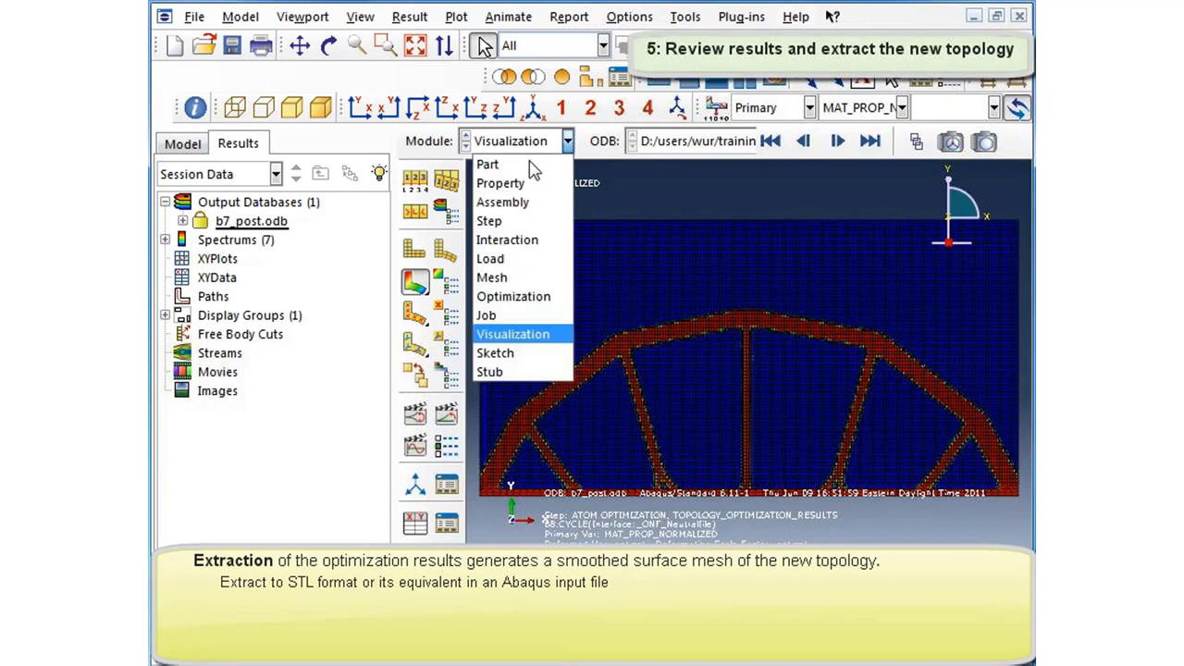
# - Switch to the Job module and zoom out to see the whole b7_surface mesh
pyautogui.click(492, 314)
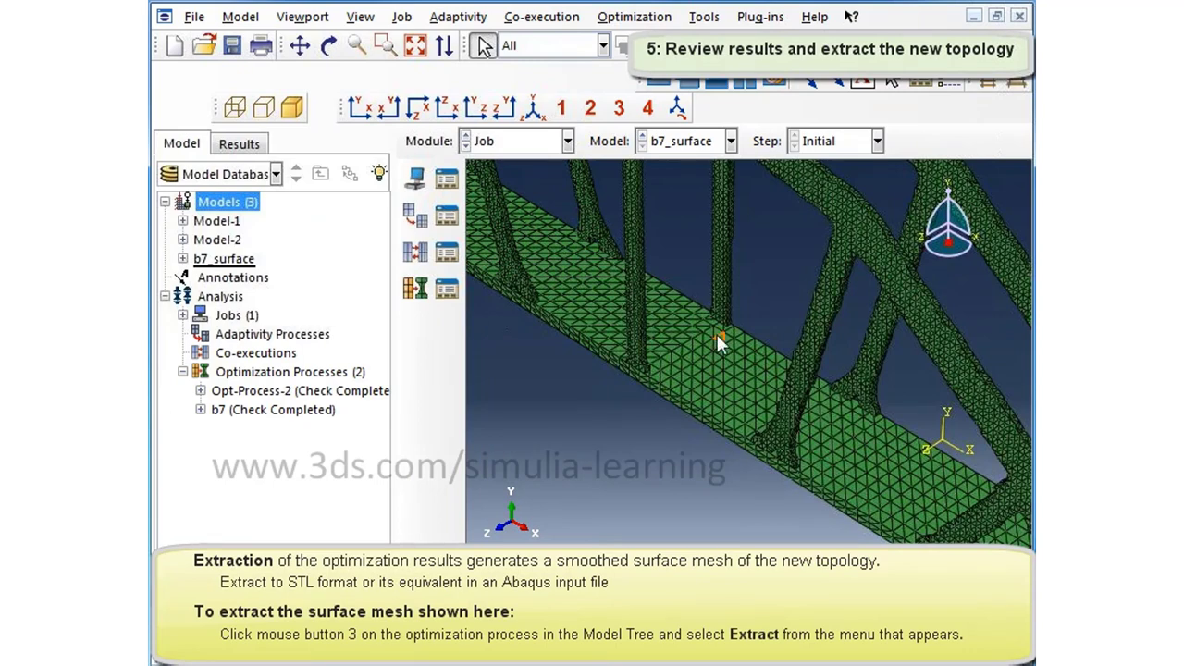
pyautogui.scroll(-5, 717, 334)
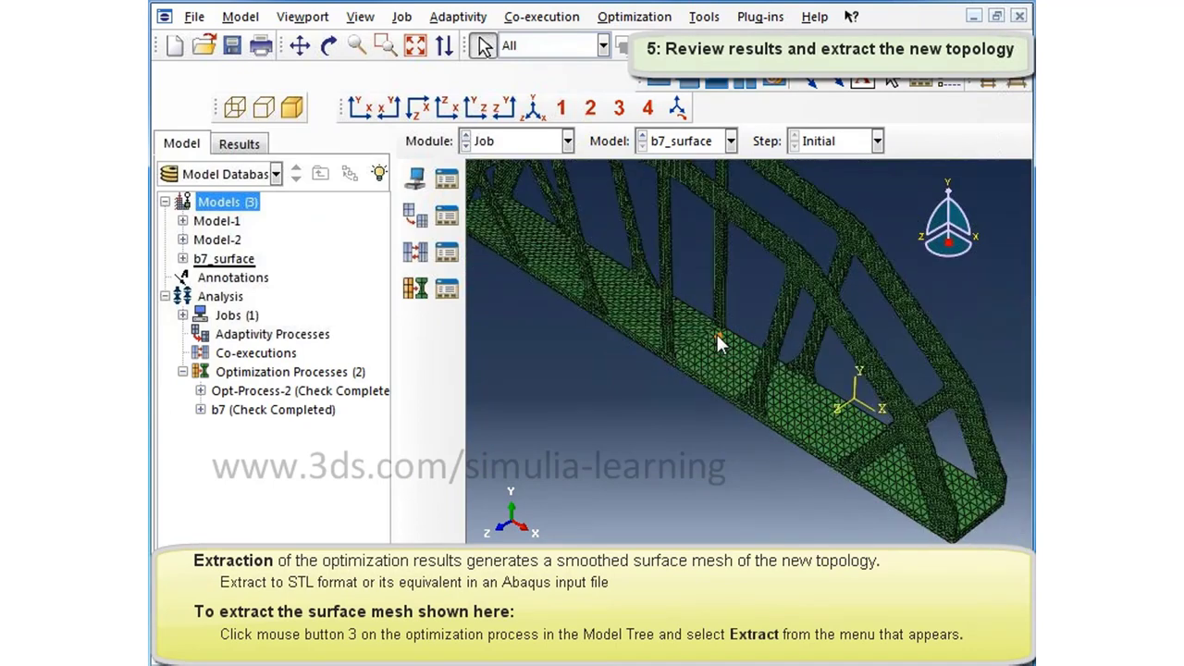
pyautogui.scroll(-1, 716, 331)
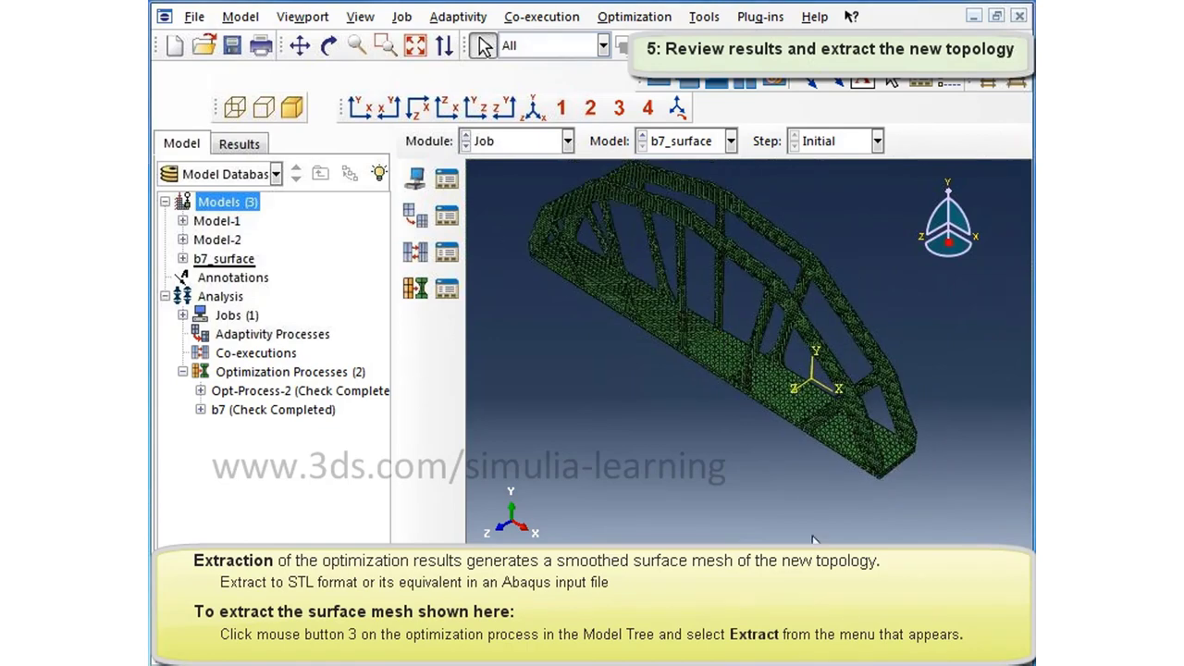